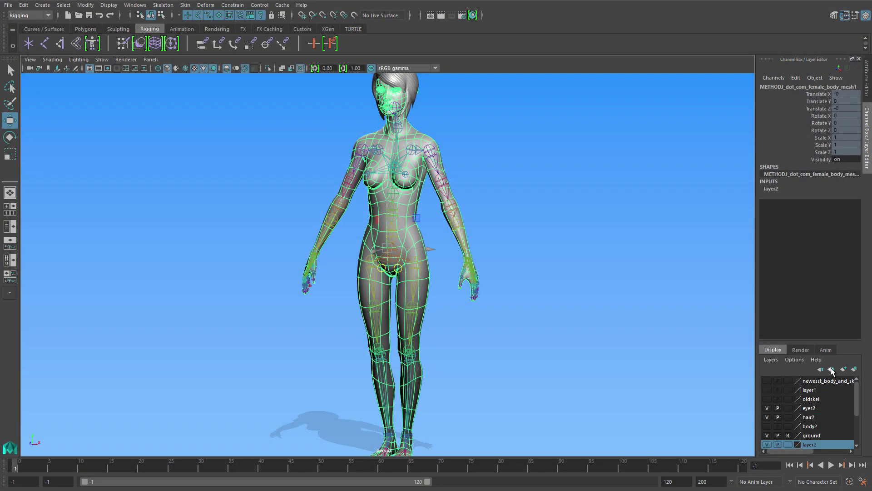
# Reorder layer2 above body_mesh1, hide the body_mesh1 layer, and return to the Select tool.
pyautogui.click(831, 370)
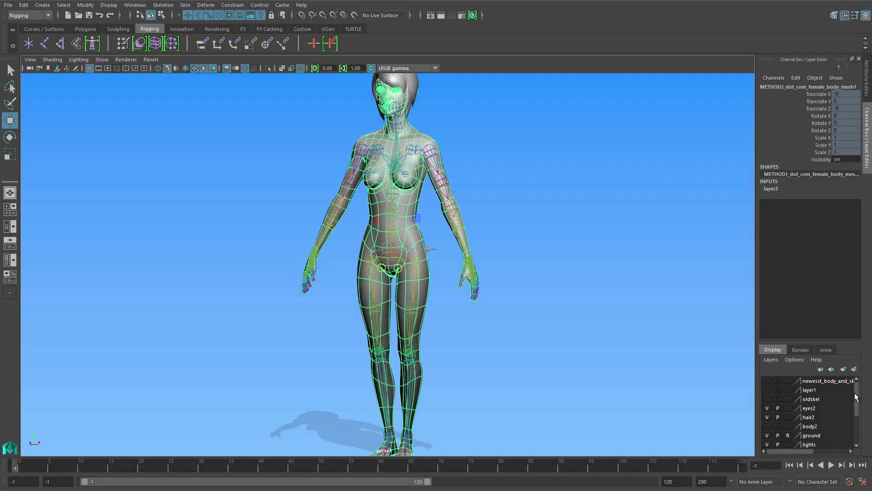
pyautogui.moveTo(857, 398); pyautogui.dragTo(861, 430)
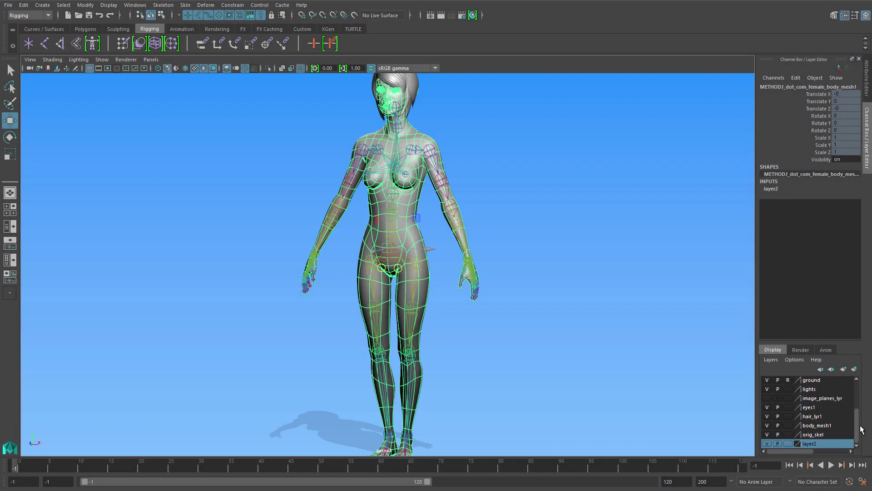
pyautogui.click(821, 370)
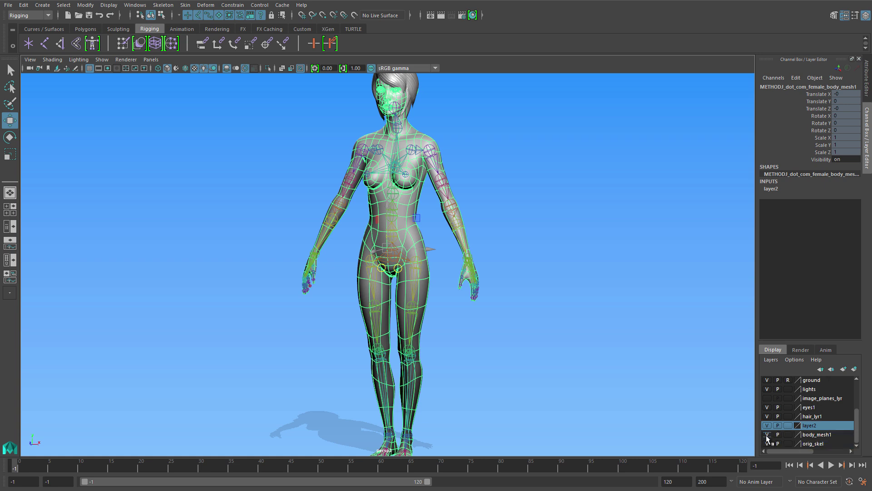
pyautogui.click(768, 434)
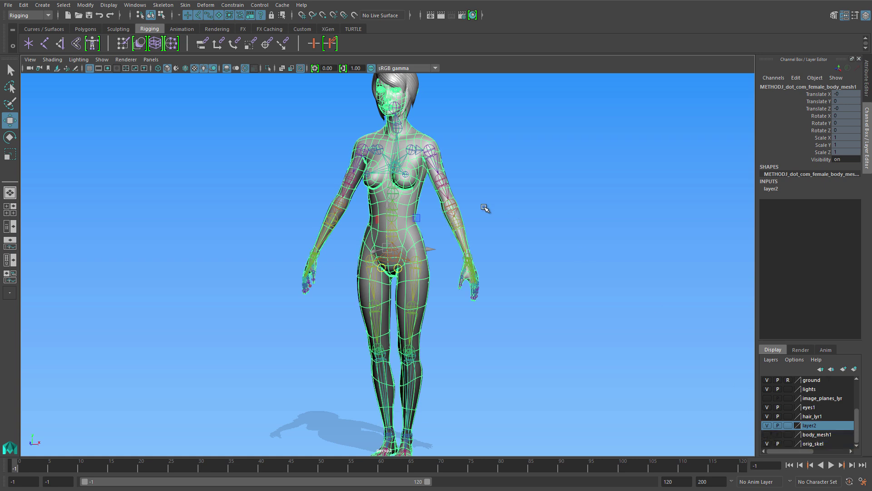
pyautogui.press('q')
# Bind the duplicate body mesh to the skeleton from the pelvis joint.
pyautogui.click(393, 258)
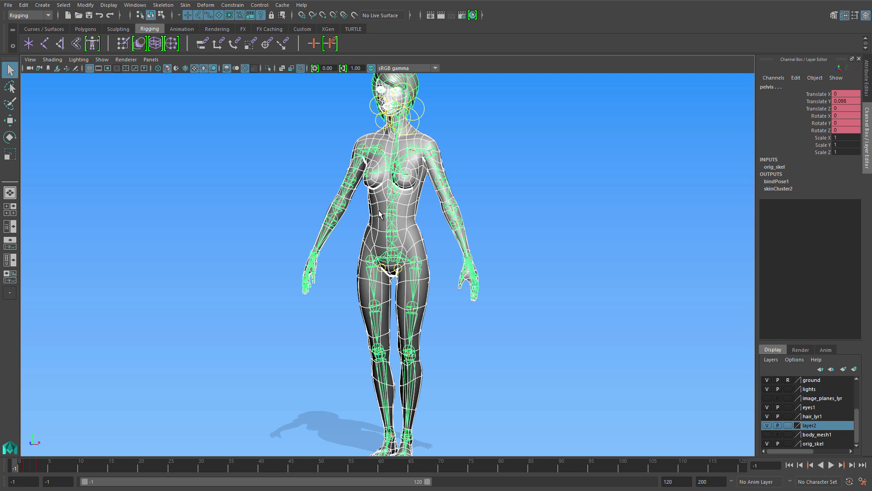
pyautogui.click(185, 5)
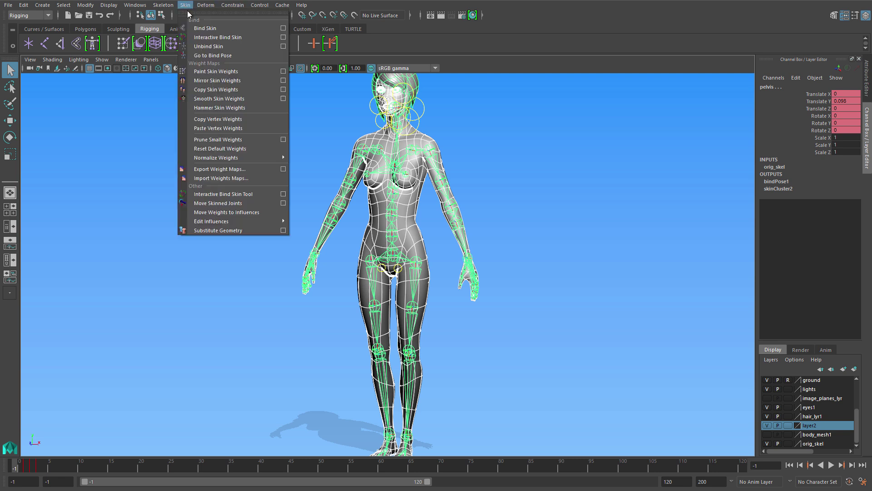
pyautogui.click(219, 31)
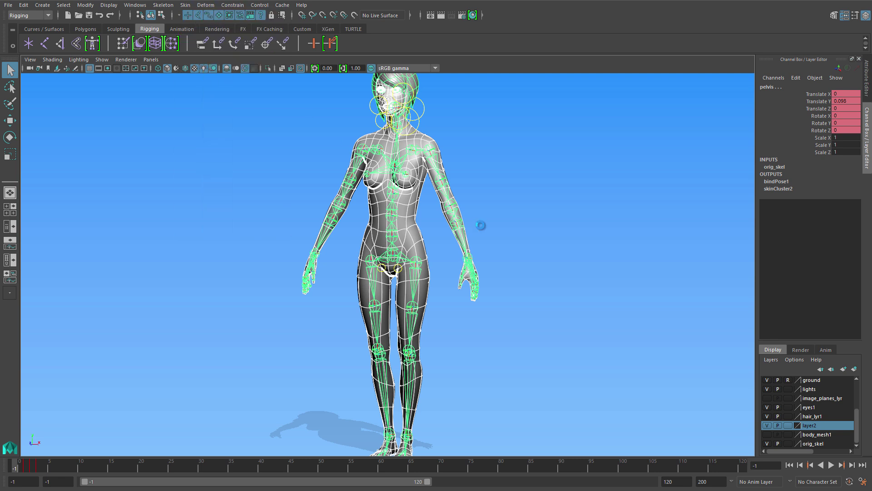
# Test the bind by rotating l_shoulder and l_hip, then undo both poses.
pyautogui.click(428, 152)
pyautogui.press('e')
pyautogui.moveTo(453, 118)
pyautogui.mouseDown()
pyautogui.moveTo(423, 121)
pyautogui.moveTo(415, 161)
pyautogui.mouseUp()
pyautogui.click(414, 261)
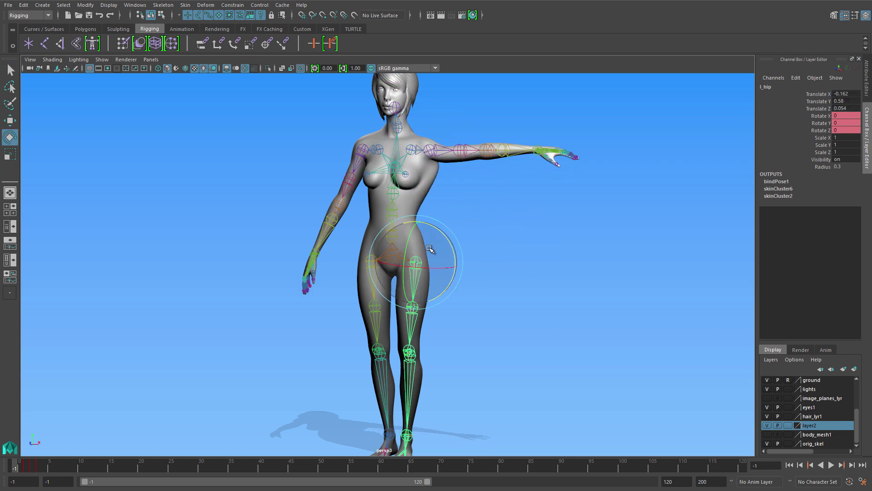
pyautogui.moveTo(430, 287)
pyautogui.mouseDown()
pyautogui.moveTo(407, 246)
pyautogui.moveTo(438, 255)
pyautogui.mouseUp()
pyautogui.hotkey('ctrl', 'z')
pyautogui.hotkey('ctrl', 'z')
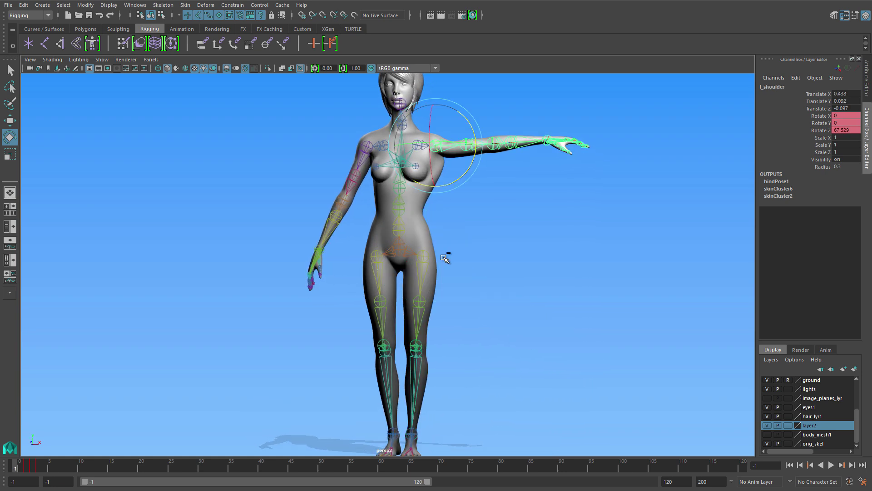
pyautogui.hotkey('ctrl', 'z')
pyautogui.hotkey('ctrl', 'z')
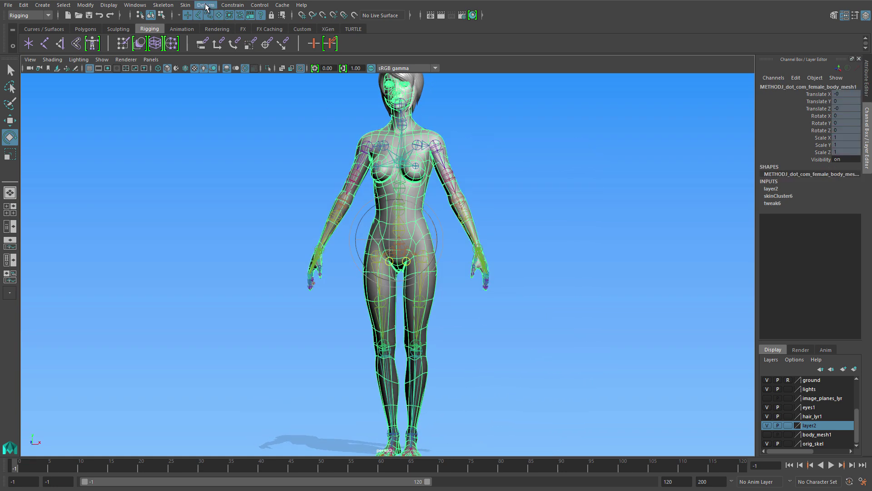
# Add Delta Mush to the duplicate body and test it by rotating l_shoulder and l_hip.
pyautogui.click(206, 5)
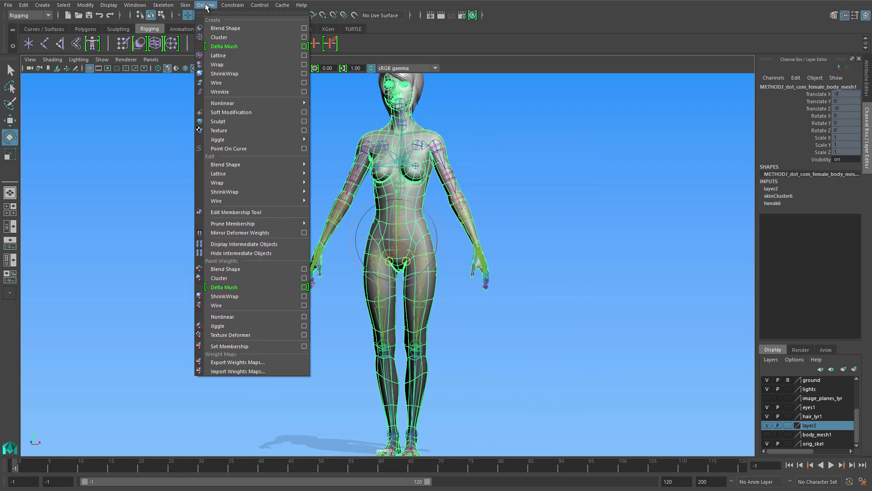
pyautogui.click(257, 45)
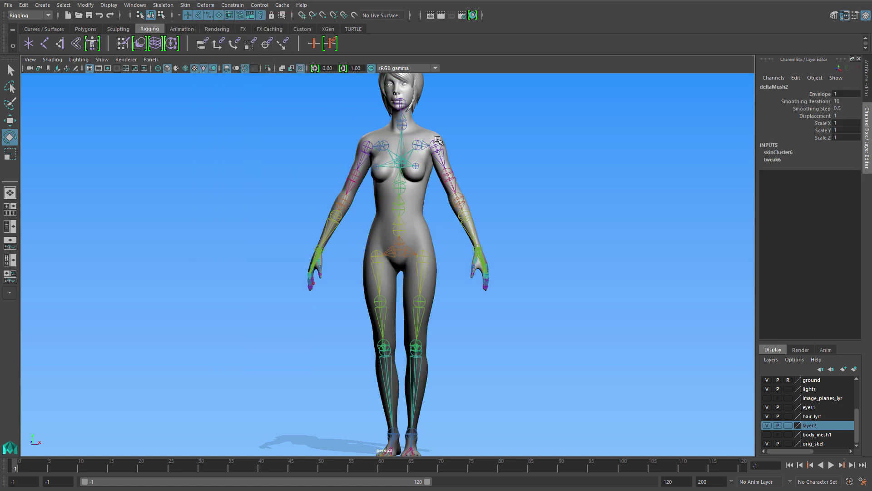
pyautogui.click(436, 143)
pyautogui.moveTo(459, 110); pyautogui.dragTo(440, 167)
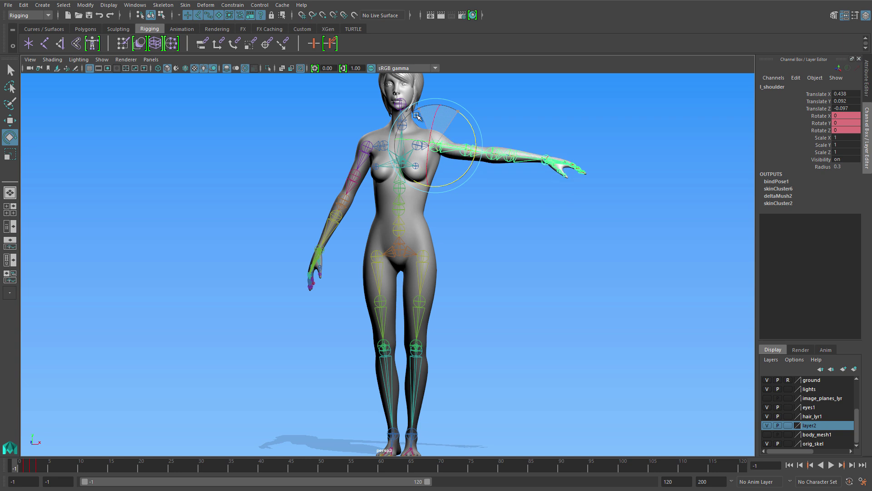
pyautogui.click(432, 244)
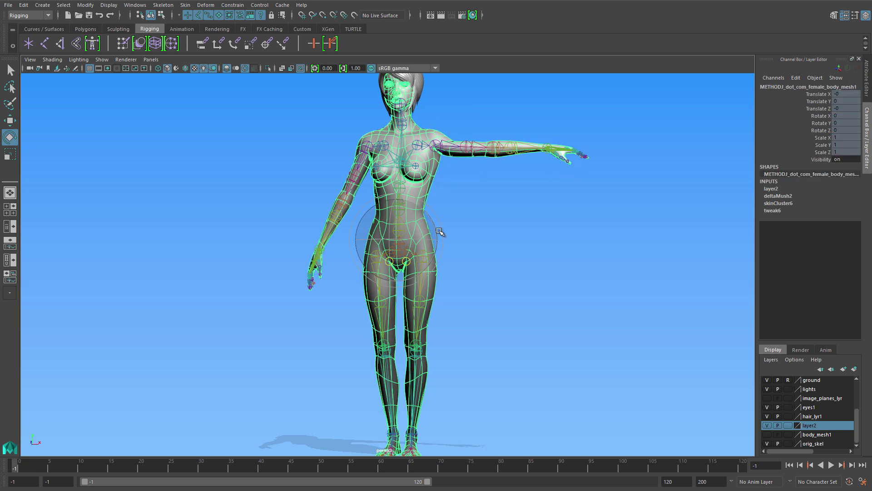
pyautogui.click(421, 257)
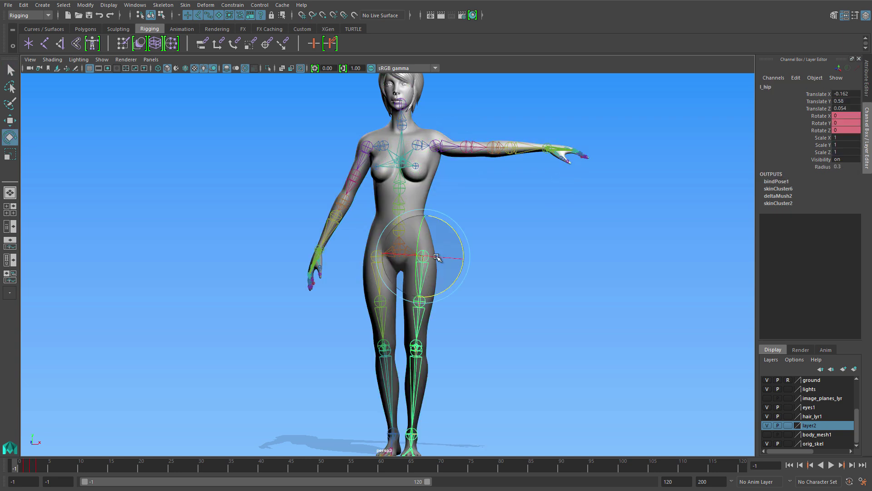
pyautogui.moveTo(450, 225)
pyautogui.mouseDown()
pyautogui.moveTo(428, 222)
pyautogui.moveTo(452, 228)
pyautogui.moveTo(445, 235)
pyautogui.mouseUp()
# Undo the test poses, play the animation, and scrub to the posed frames.
pyautogui.hotkey('ctrl', 'z')
pyautogui.hotkey('ctrl', 'z')
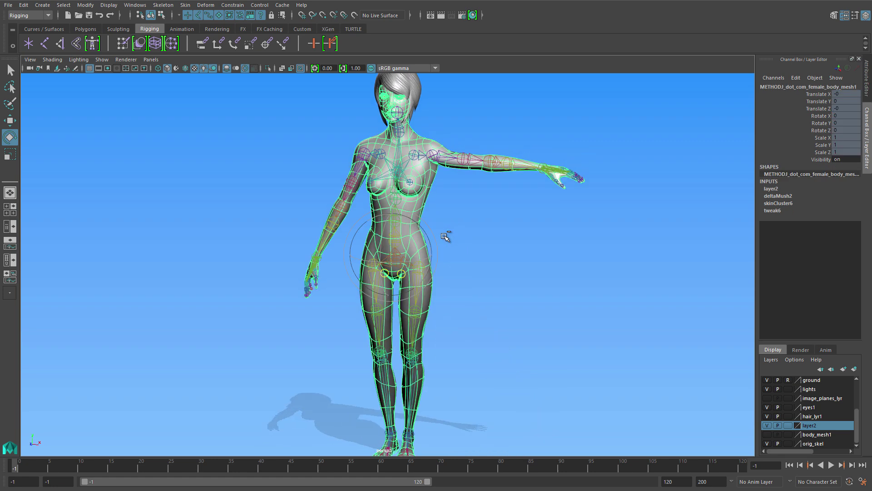
pyautogui.hotkey('ctrl', 'z')
pyautogui.hotkey('ctrl', 'z')
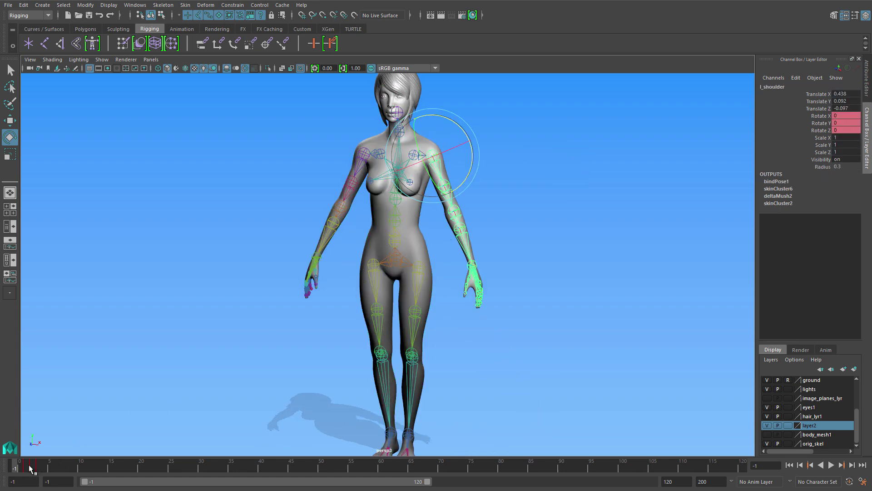
pyautogui.hotkey('alt', 'v')
pyautogui.moveTo(27, 470); pyautogui.dragTo(33, 469)
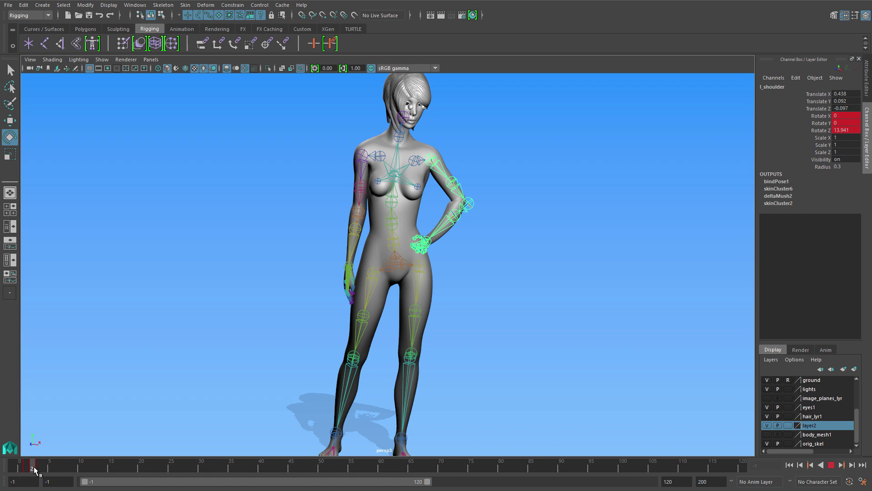
# Frame the head and chest closely, select the body mesh, and open the Skin menu.
pyautogui.moveTo(341, 276)
pyautogui.keyDown('alt'); pyautogui.mouseDown()
pyautogui.moveTo(307, 288)
pyautogui.moveTo(456, 335)
pyautogui.moveTo(307, 325)
pyautogui.mouseUp(); pyautogui.keyUp('alt')
pyautogui.scroll(3, 457, 335)
pyautogui.moveTo(281, 268)
pyautogui.keyDown('alt'); pyautogui.mouseDown()
pyautogui.moveTo(491, 269)
pyautogui.moveTo(441, 242)
pyautogui.mouseUp(); pyautogui.keyUp('alt')
pyautogui.keyDown('alt'); pyautogui.moveTo(440, 241); pyautogui.dragTo(441, 351, button='middle'); pyautogui.keyUp('alt')
pyautogui.click(506, 244)
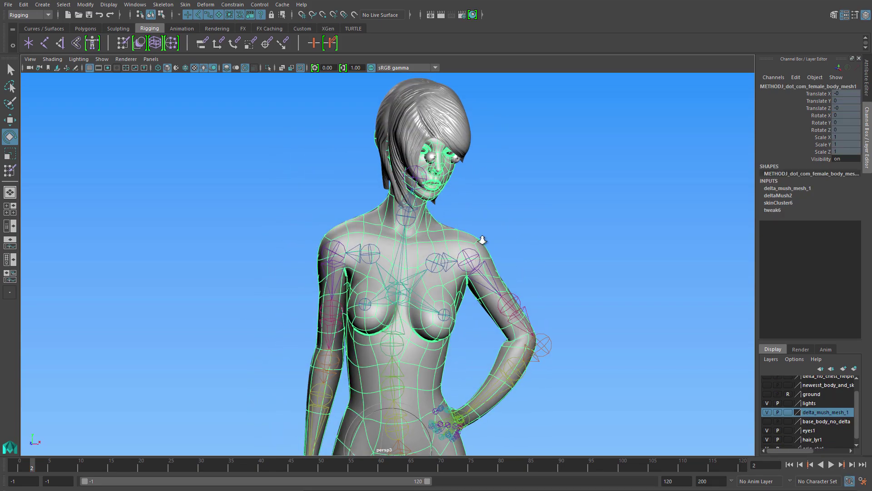
pyautogui.keyDown('alt'); pyautogui.moveTo(507, 244); pyautogui.dragTo(509, 357, button='right'); pyautogui.keyUp('alt')
pyautogui.keyDown('alt'); pyautogui.moveTo(509, 356); pyautogui.dragTo(543, 307); pyautogui.keyUp('alt')
pyautogui.click(184, 5)
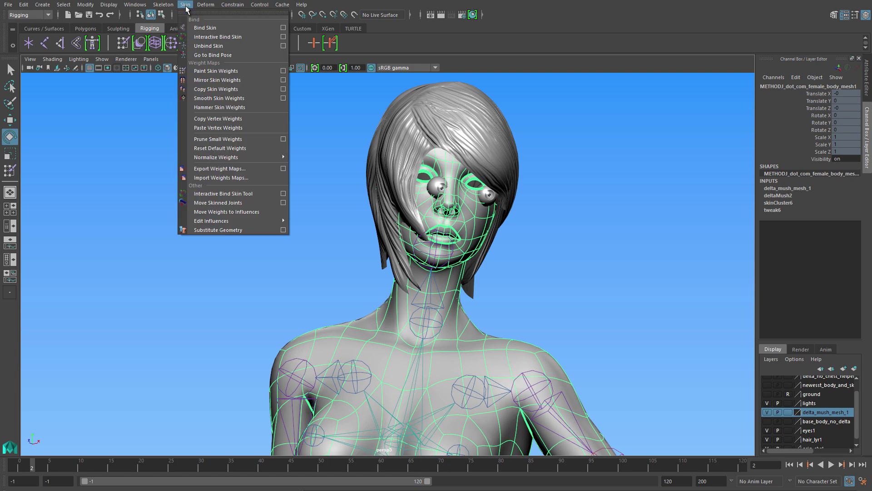
# Start Paint Skin Weights on the body and paint skull weight onto the face.
pyautogui.click(247, 71)
pyautogui.doubleClick(10, 170)
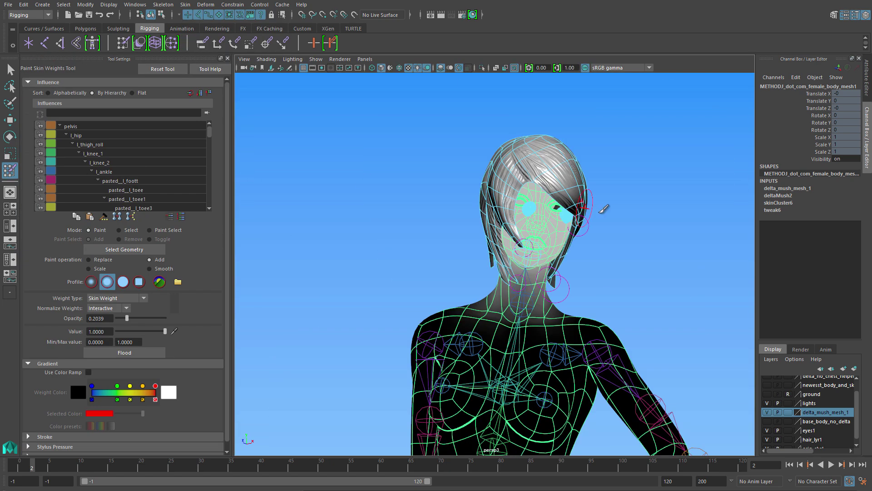
pyautogui.rightClick(528, 252)
pyautogui.click(518, 235)
pyautogui.scroll(2, 545, 225)
pyautogui.scroll(2, 548, 220)
pyautogui.moveTo(550, 217); pyautogui.dragTo(530, 188)
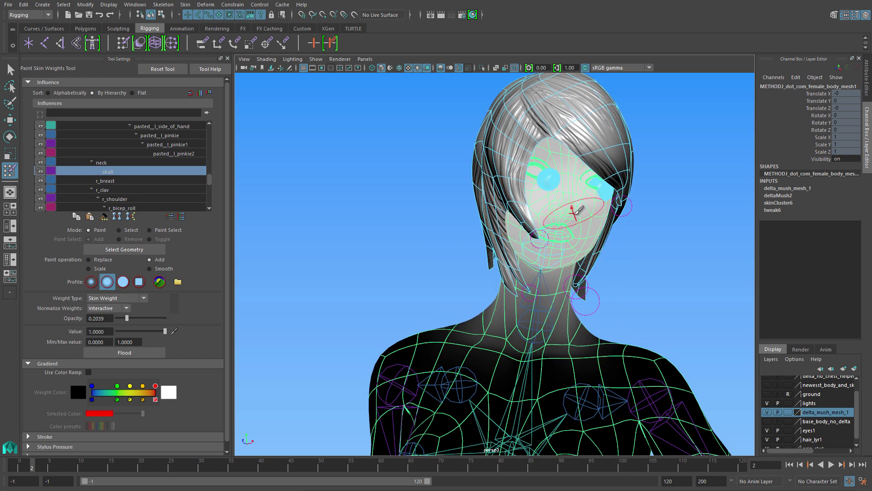
pyautogui.press('w')
# Select the head vertices in wireframe, then restore textured, lit shading.
pyautogui.moveTo(576, 206); pyautogui.dragTo(535, 206, button='right')
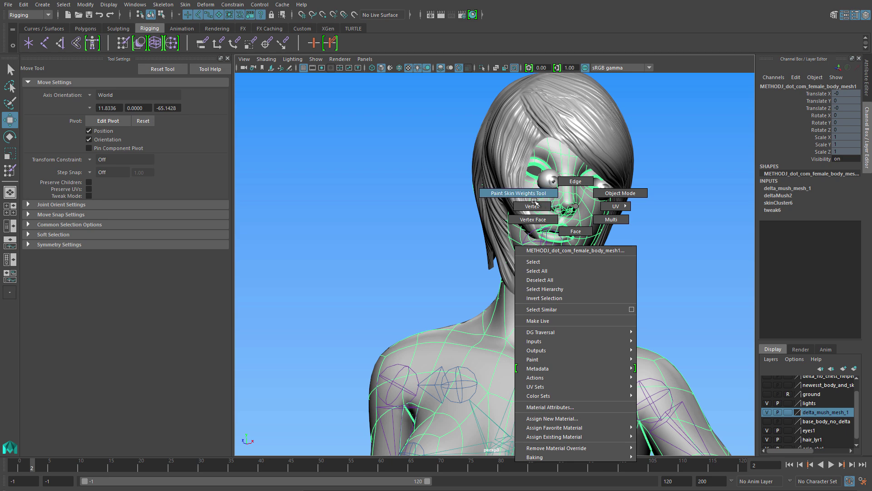
pyautogui.click(535, 207)
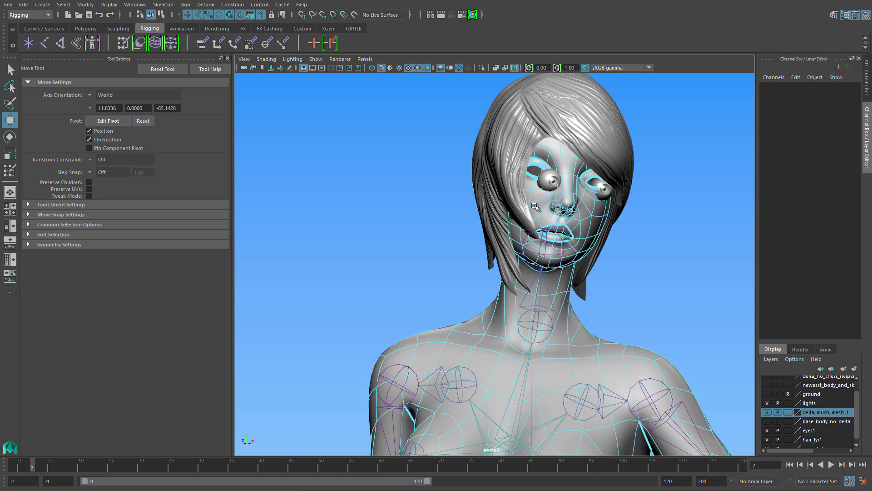
pyautogui.press('F8')
pyautogui.press('4')
pyautogui.moveTo(487, 111)
pyautogui.keyDown('alt'); pyautogui.mouseDown(button='middle')
pyautogui.moveTo(461, 164)
pyautogui.moveTo(432, 117)
pyautogui.mouseUp(button='middle'); pyautogui.keyUp('alt')
pyautogui.moveTo(443, 113); pyautogui.dragTo(630, 314)
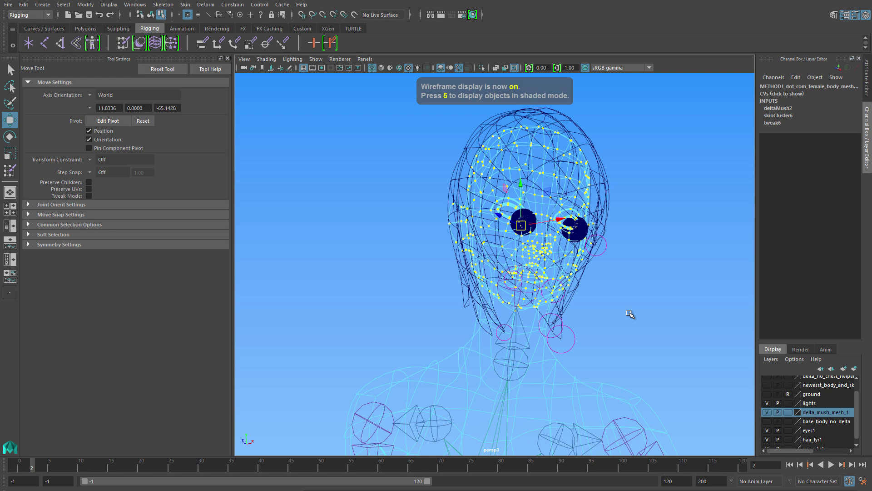
pyautogui.press('6')
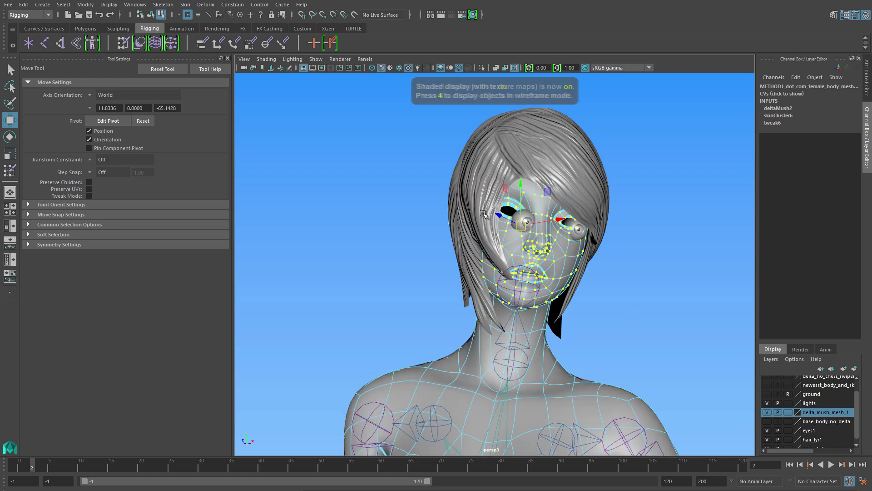
pyautogui.press('7')
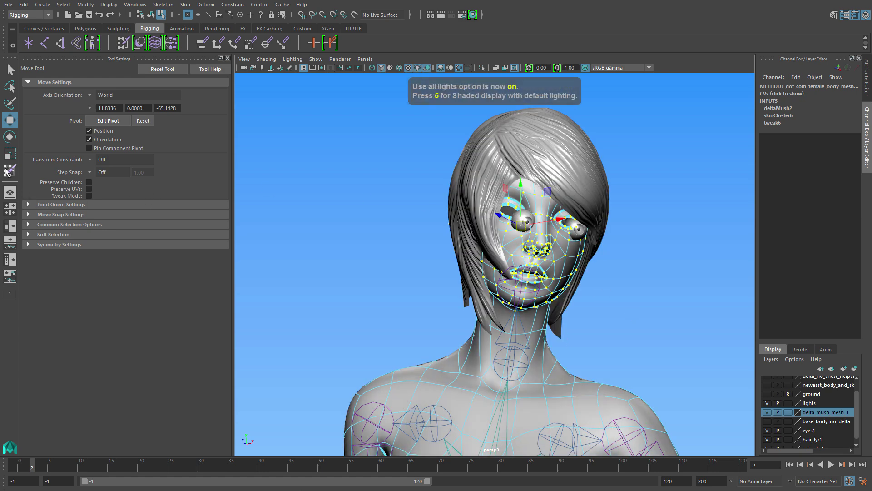
# Flood the selected head vertices with Add value 1.0 and return to the Move tool.
pyautogui.click(10, 170)
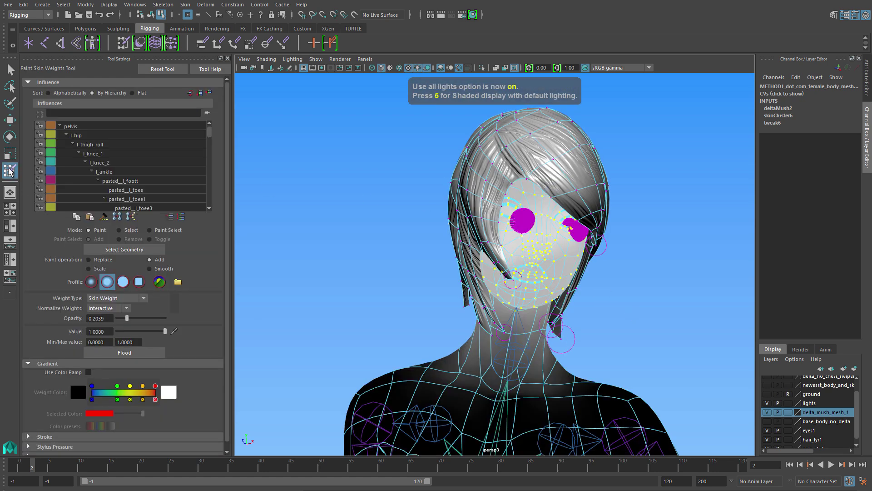
pyautogui.click(139, 353)
pyautogui.click(138, 354)
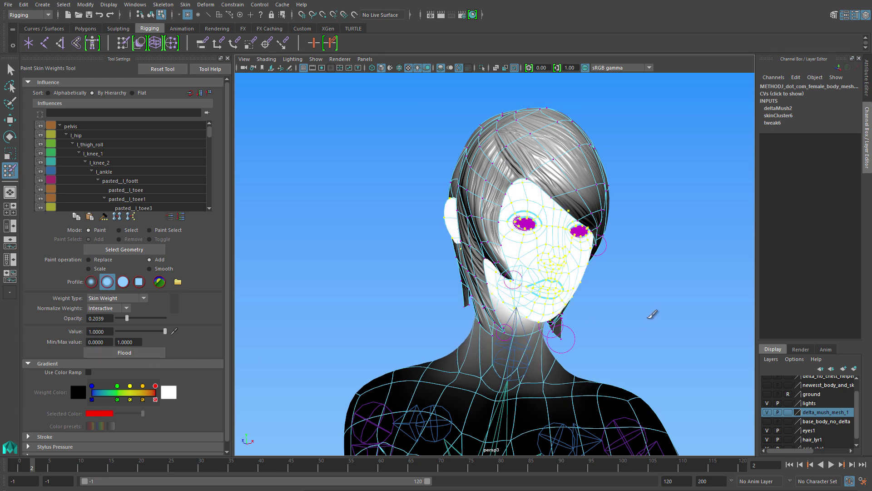
pyautogui.press('w')
pyautogui.keyDown('alt'); pyautogui.moveTo(609, 332); pyautogui.dragTo(598, 368); pyautogui.keyUp('alt')
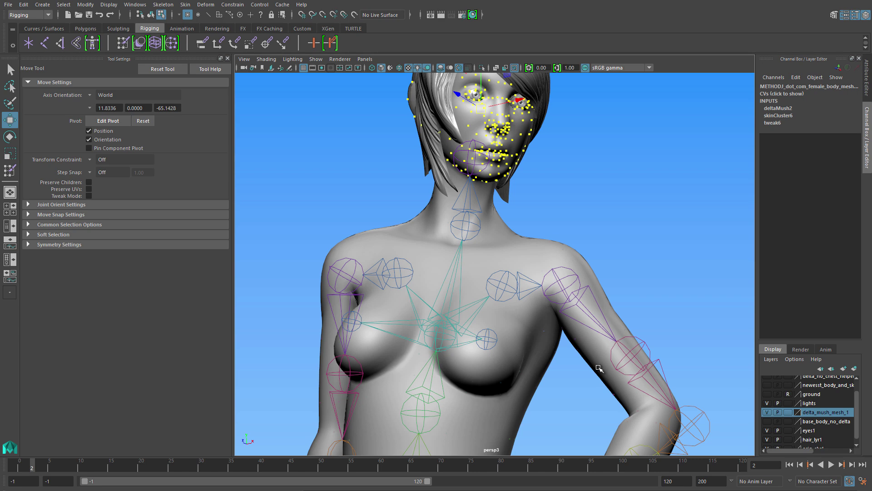
# Make l_elbow the painted influence and bend the forearm to test the elbow.
pyautogui.click(597, 369)
pyautogui.moveTo(598, 368)
pyautogui.keyDown('alt'); pyautogui.mouseDown(button='middle')
pyautogui.moveTo(567, 336)
pyautogui.moveTo(568, 304)
pyautogui.mouseUp(button='middle'); pyautogui.keyUp('alt')
pyautogui.click(571, 332)
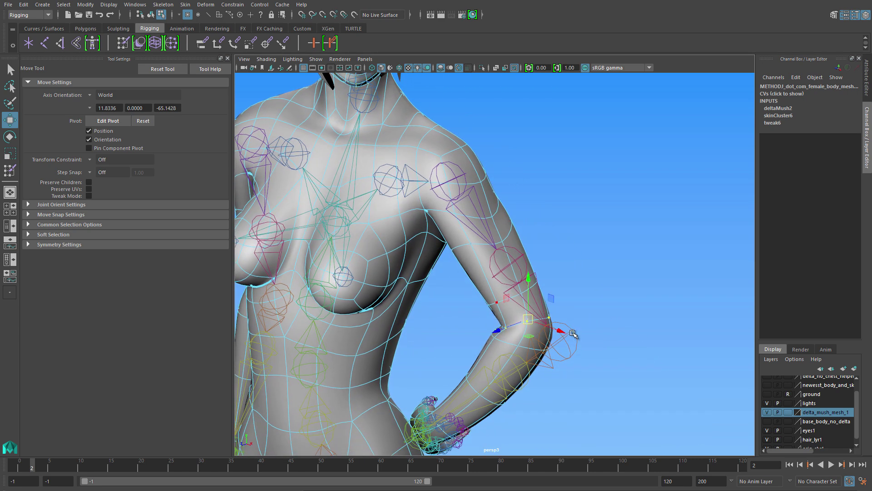
pyautogui.press('y')
pyautogui.rightClick(569, 315)
pyautogui.click(568, 287)
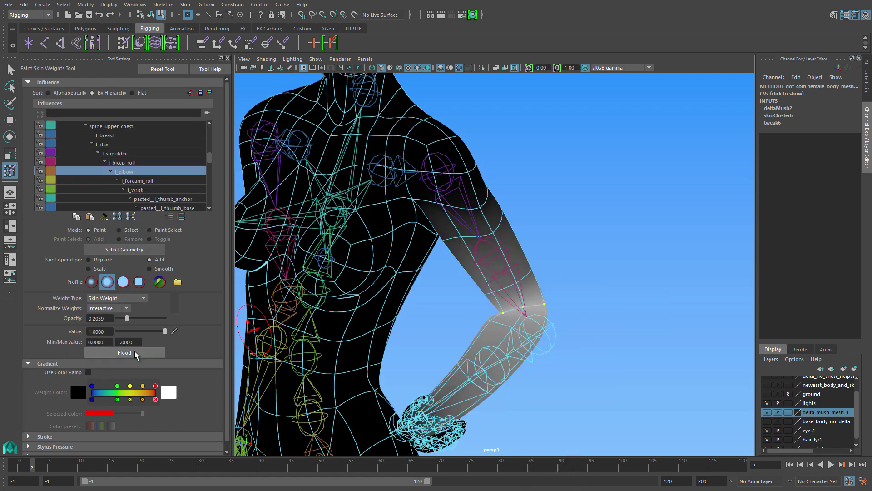
pyautogui.press('w')
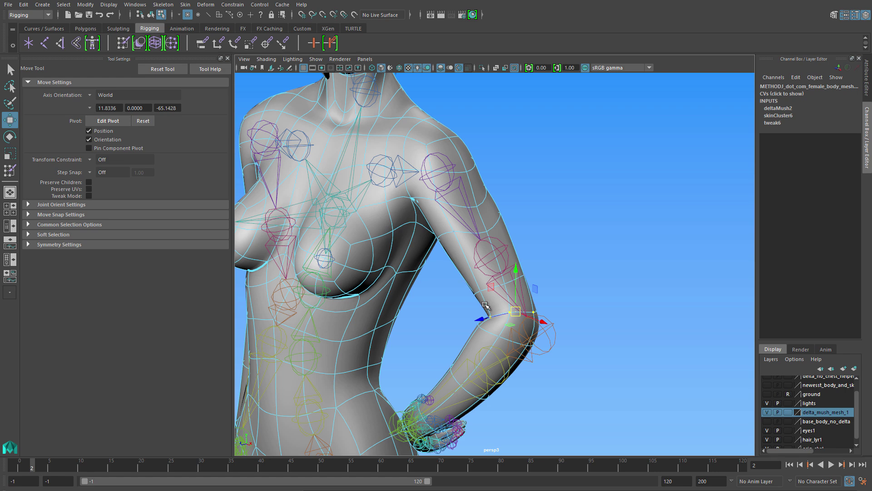
pyautogui.moveTo(485, 304); pyautogui.dragTo(489, 299)
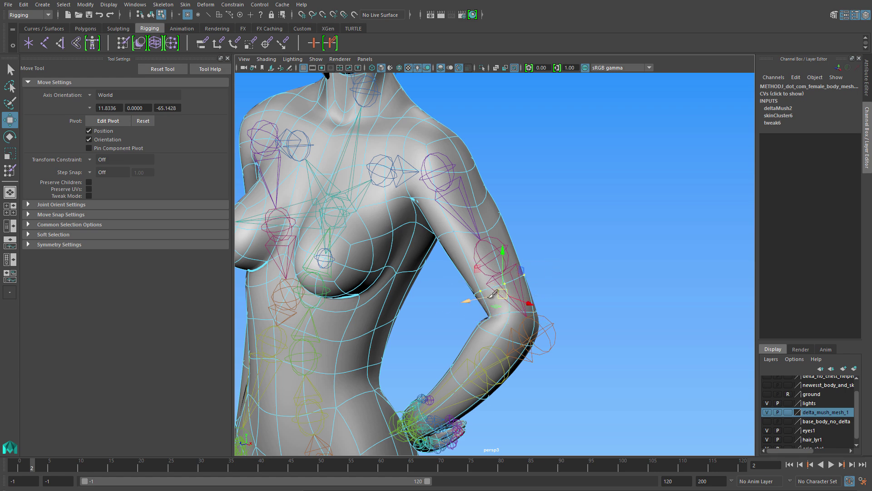
# Flood the upper arm with l_bicep_roll weight and move the elbow to check deformation.
pyautogui.press('y')
pyautogui.moveTo(493, 273); pyautogui.dragTo(491, 232, button='right')
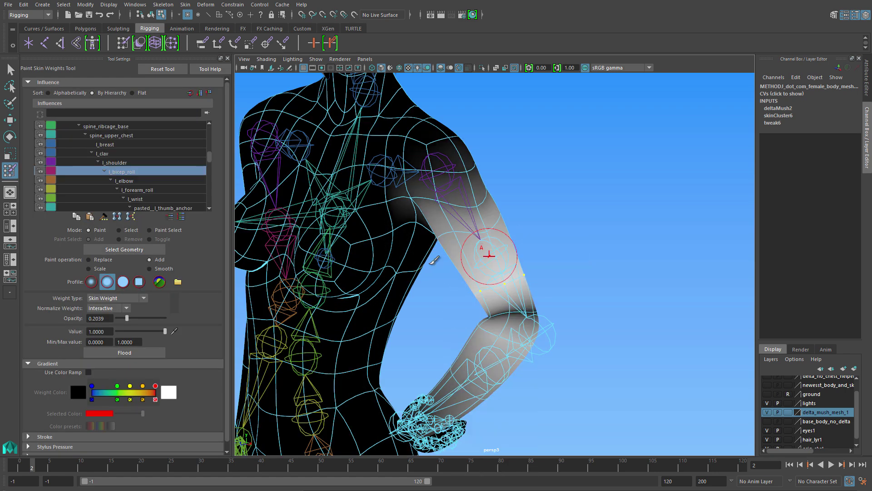
pyautogui.click(130, 353)
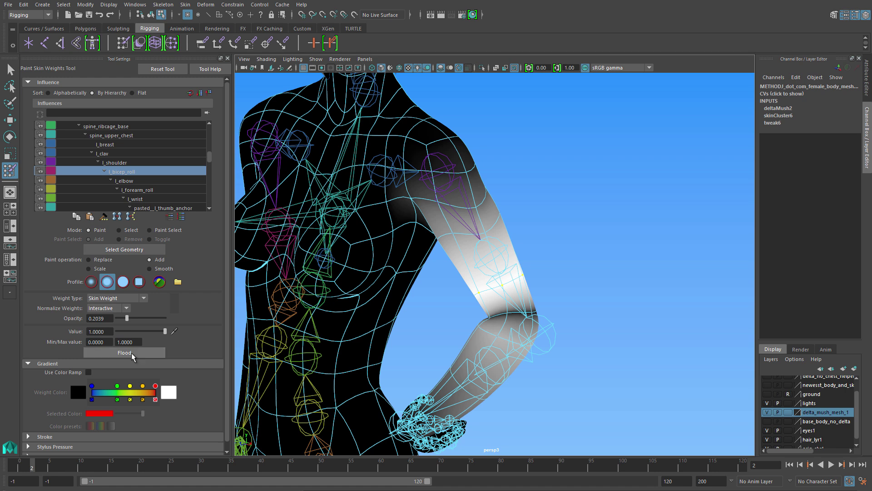
pyautogui.press('w')
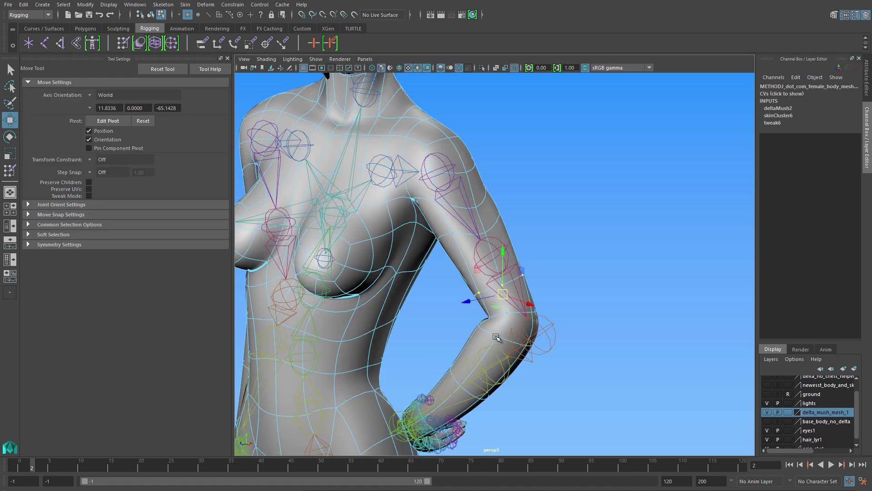
pyautogui.moveTo(499, 337); pyautogui.dragTo(485, 324, button='middle')
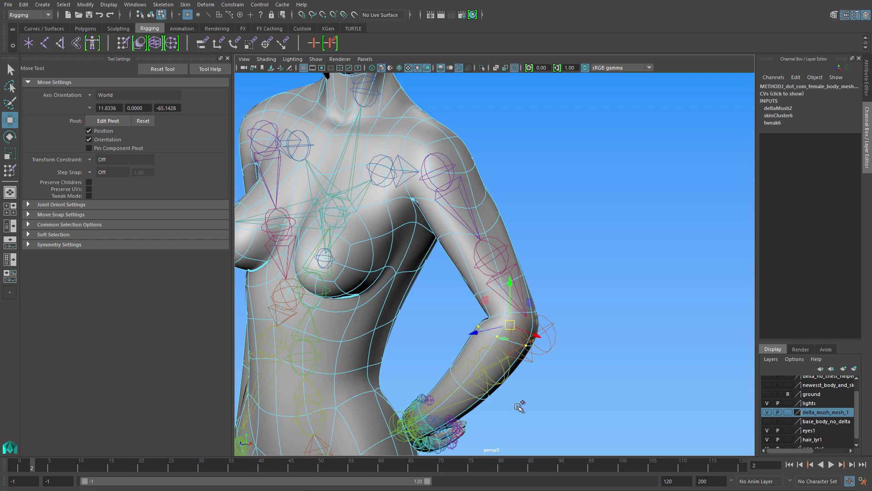
pyautogui.moveTo(520, 405); pyautogui.dragTo(520, 406, button='middle')
# Pick l_forearm_roll and flood the forearm with its weight.
pyautogui.press('y')
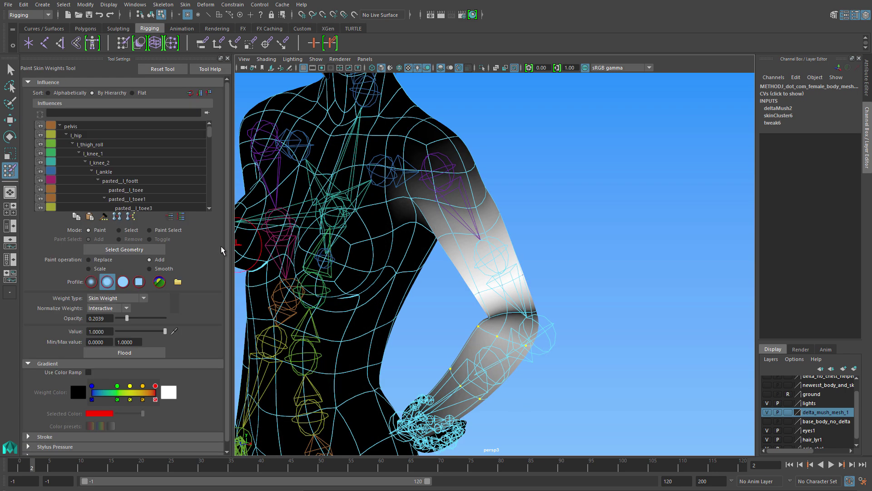
pyautogui.rightClick(504, 289)
pyautogui.click(141, 354)
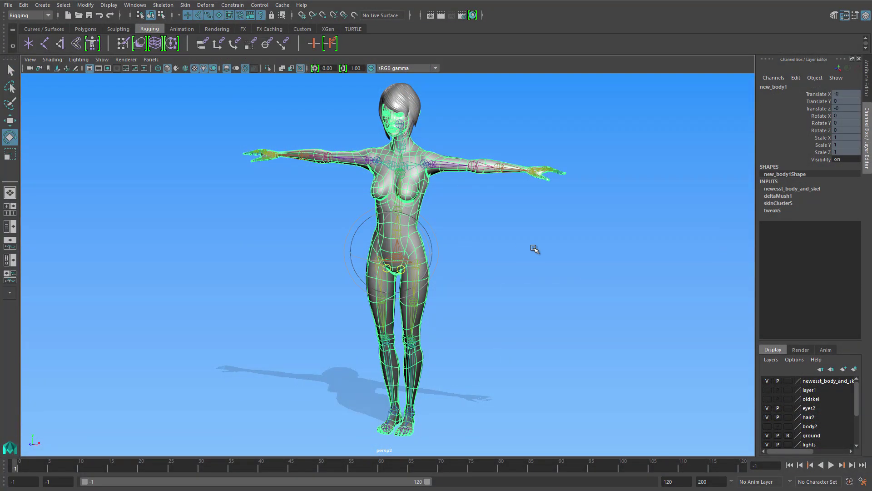
# Select new_body1, expose deltaMush1's Envelope, and go to frame 1 to view the test pose.
pyautogui.press('r')
pyautogui.keyDown('alt'); pyautogui.moveTo(512, 255); pyautogui.dragTo(520, 242); pyautogui.keyUp('alt')
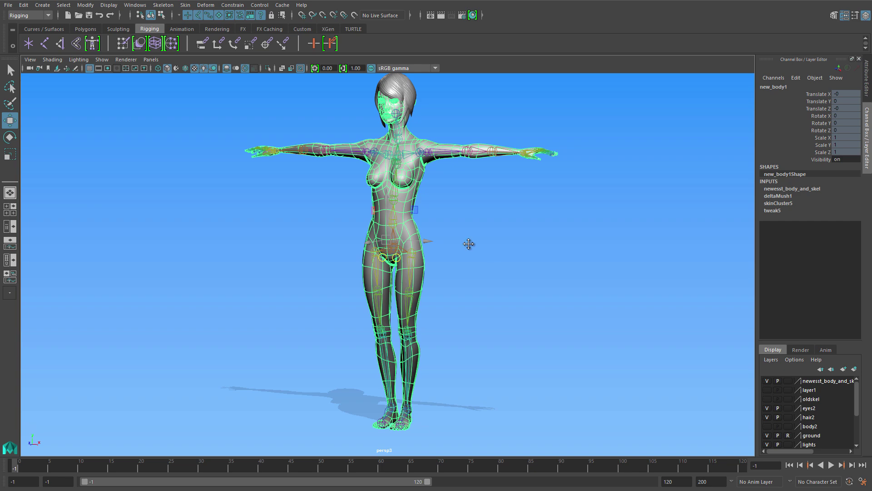
pyautogui.click(788, 197)
pyautogui.click(827, 204)
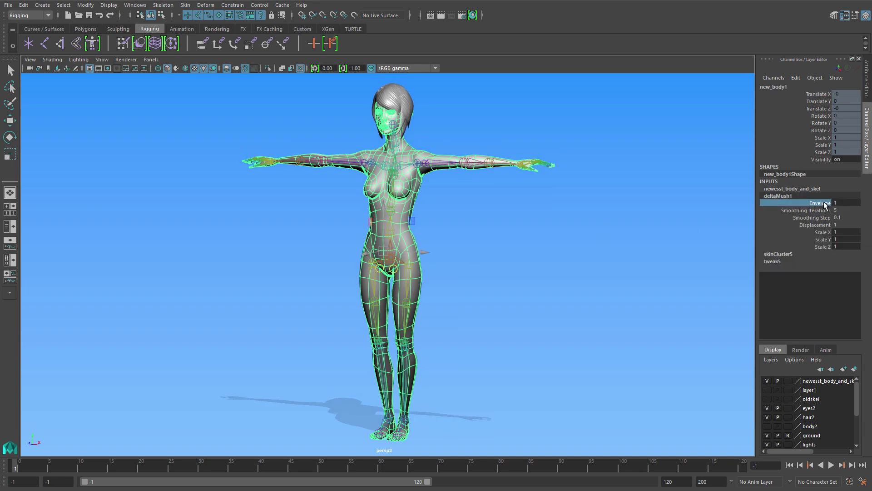
pyautogui.moveTo(365, 268)
pyautogui.keyDown('alt'); pyautogui.mouseDown(button='right')
pyautogui.moveTo(550, 279)
pyautogui.moveTo(261, 339)
pyautogui.mouseUp(button='right'); pyautogui.keyUp('alt')
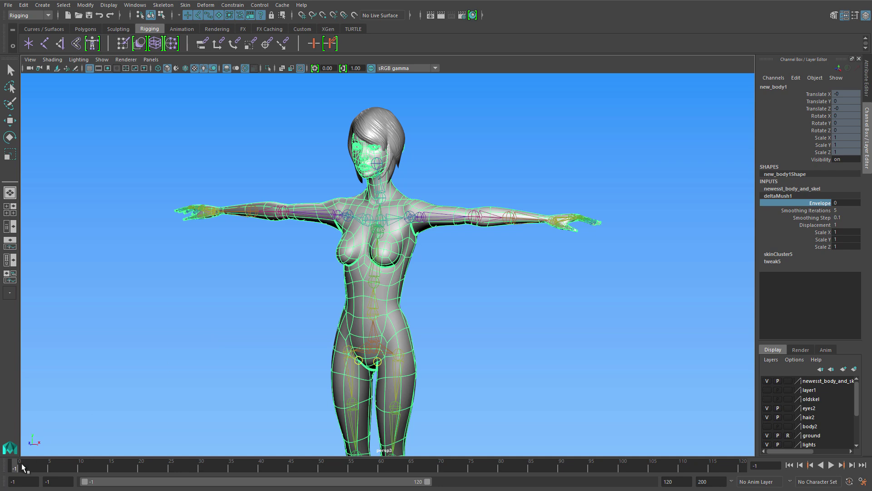
pyautogui.moveTo(19, 469); pyautogui.dragTo(27, 469)
pyautogui.keyDown('alt'); pyautogui.moveTo(371, 300); pyautogui.dragTo(414, 275); pyautogui.keyUp('alt')
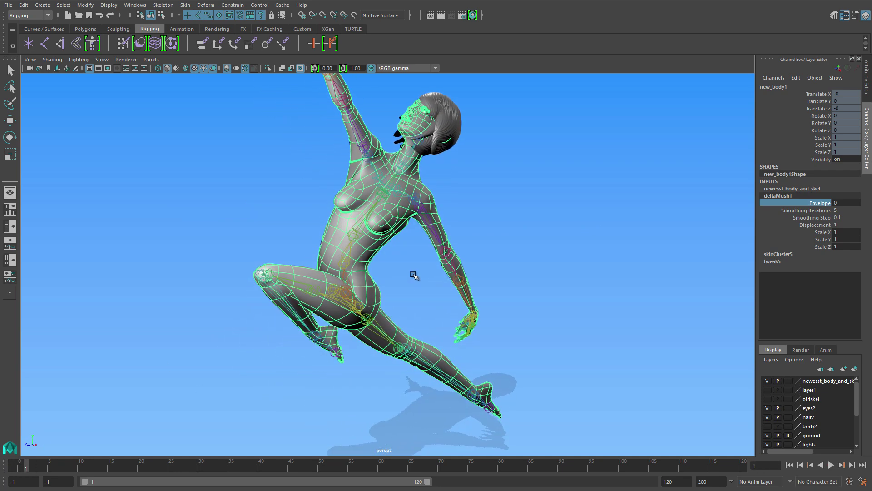
pyautogui.click(521, 255)
pyautogui.moveTo(536, 272)
pyautogui.keyDown('alt'); pyautogui.mouseDown()
pyautogui.moveTo(512, 267)
pyautogui.moveTo(654, 273)
pyautogui.mouseUp(); pyautogui.keyUp('alt')
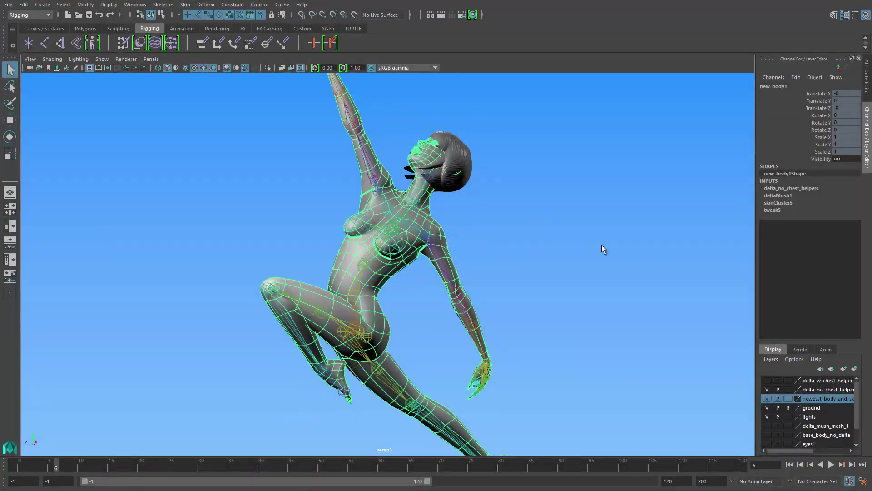
# Scrub the deltaMush1 Envelope between 0 and 1 to compare the smoothing.
pyautogui.click(784, 197)
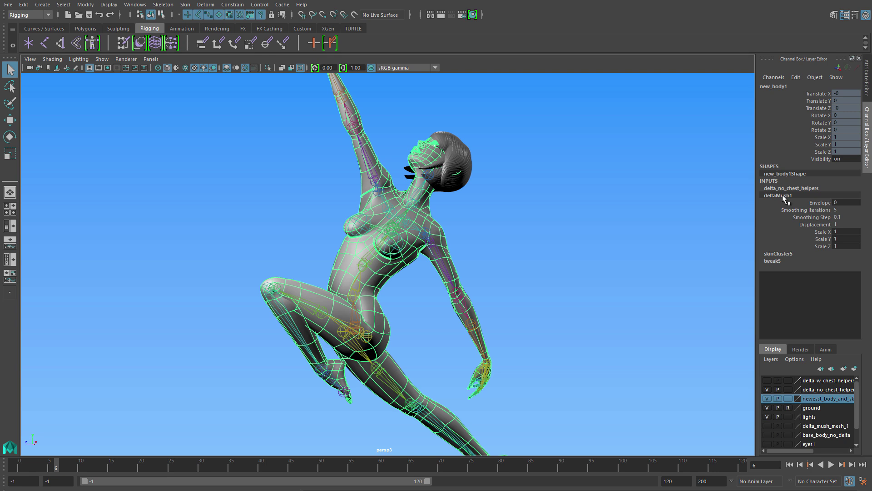
pyautogui.click(829, 201)
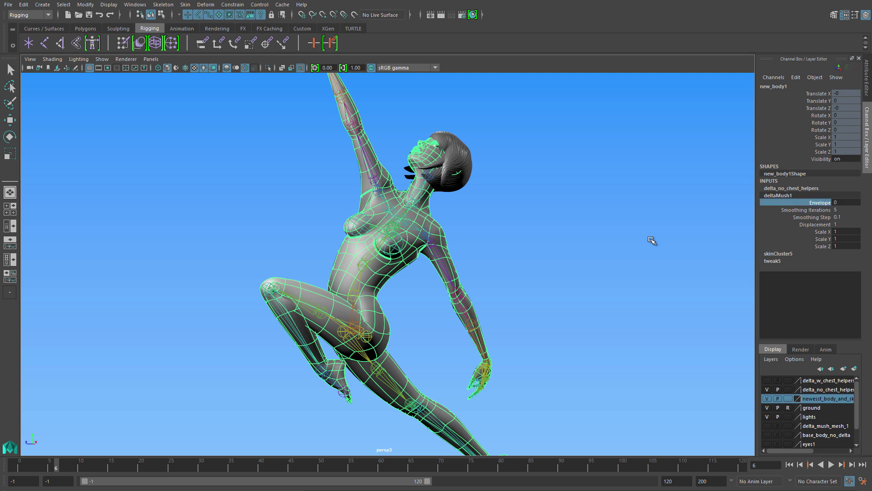
pyautogui.moveTo(632, 240)
pyautogui.mouseDown(button='middle')
pyautogui.moveTo(620, 246)
pyautogui.moveTo(633, 255)
pyautogui.mouseUp(button='middle')
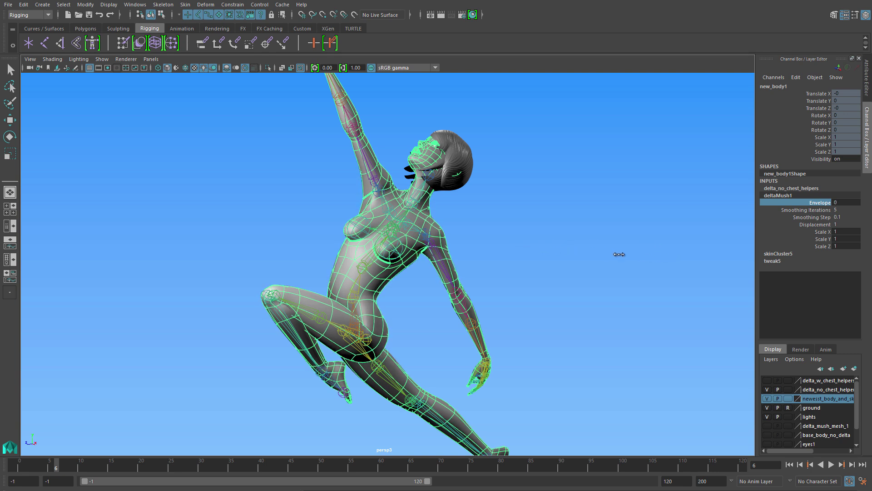
pyautogui.moveTo(577, 252)
pyautogui.mouseDown(button='middle')
pyautogui.moveTo(527, 256)
pyautogui.moveTo(650, 263)
pyautogui.mouseUp(button='middle')
pyautogui.moveTo(640, 258)
pyautogui.mouseDown(button='middle')
pyautogui.moveTo(552, 256)
pyautogui.moveTo(660, 270)
pyautogui.moveTo(438, 268)
pyautogui.mouseUp(button='middle')
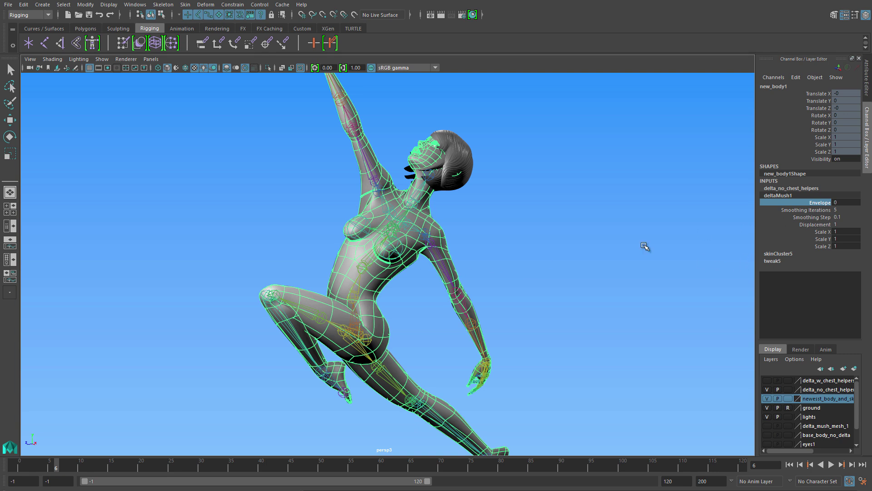
pyautogui.moveTo(580, 265); pyautogui.dragTo(681, 273, button='middle')
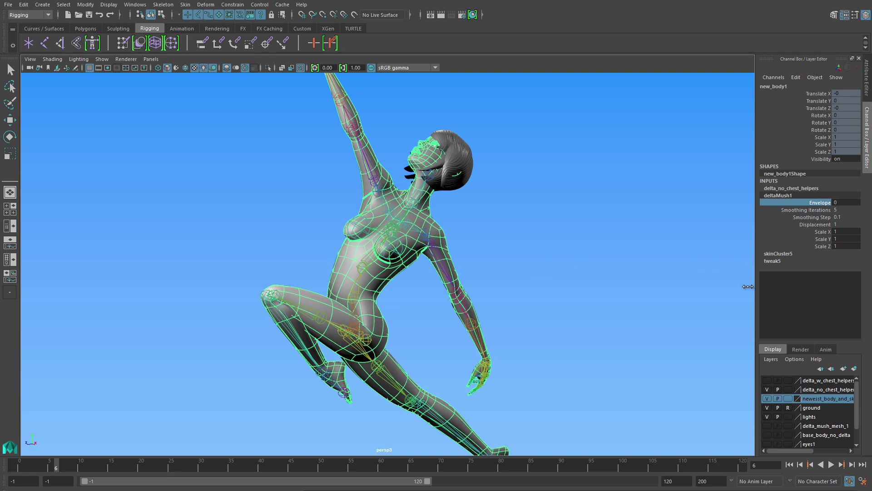
# Set Smoothing Iterations to 25 and compare Envelope on and off again.
pyautogui.click(841, 210)
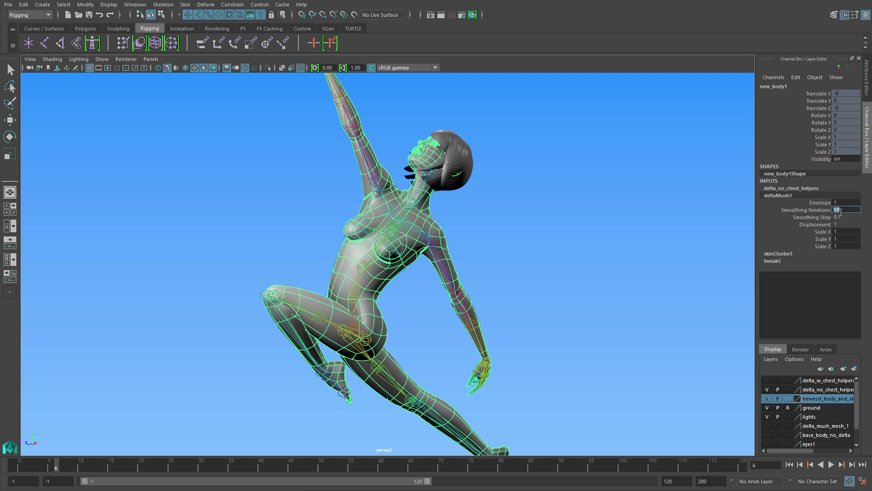
pyautogui.write('25')
pyautogui.press('Return')
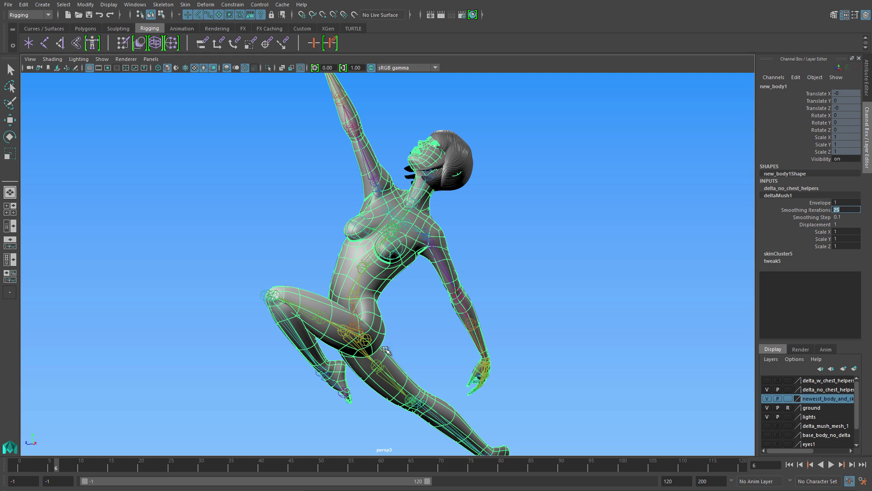
pyautogui.click(817, 203)
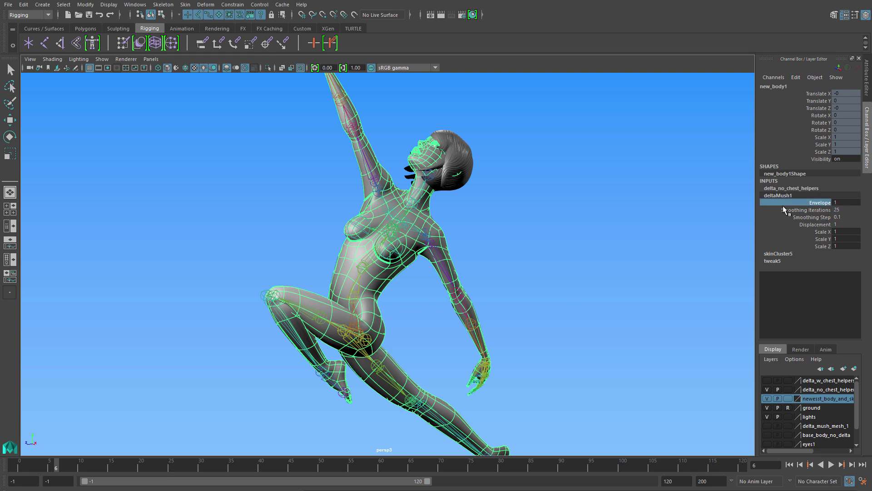
pyautogui.moveTo(606, 262); pyautogui.dragTo(485, 259, button='middle')
pyautogui.moveTo(638, 263); pyautogui.dragTo(668, 264, button='middle')
pyautogui.moveTo(520, 252)
pyautogui.mouseDown(button='middle')
pyautogui.moveTo(652, 263)
pyautogui.moveTo(552, 252)
pyautogui.mouseUp(button='middle')
pyautogui.moveTo(486, 249)
pyautogui.mouseDown(button='middle')
pyautogui.moveTo(680, 266)
pyautogui.moveTo(502, 252)
pyautogui.mouseUp(button='middle')
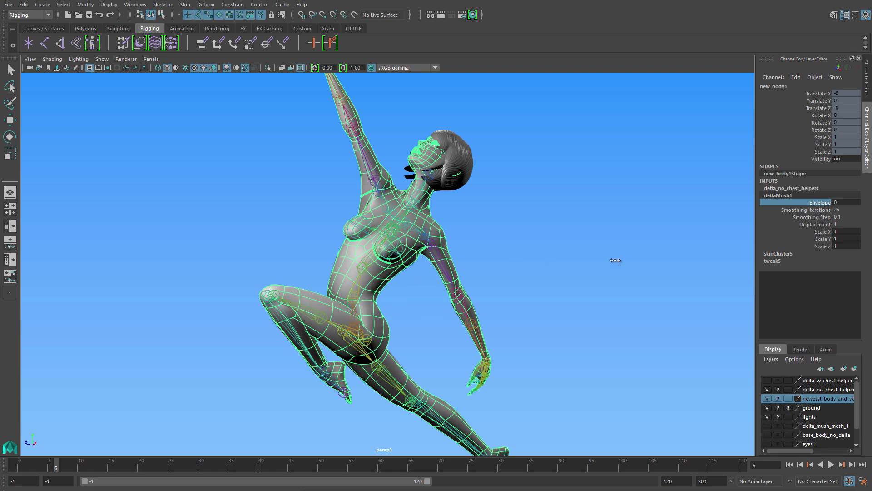
pyautogui.moveTo(630, 261)
pyautogui.mouseDown(button='middle')
pyautogui.moveTo(659, 269)
pyautogui.moveTo(472, 255)
pyautogui.mouseUp(button='middle')
pyautogui.click(839, 210)
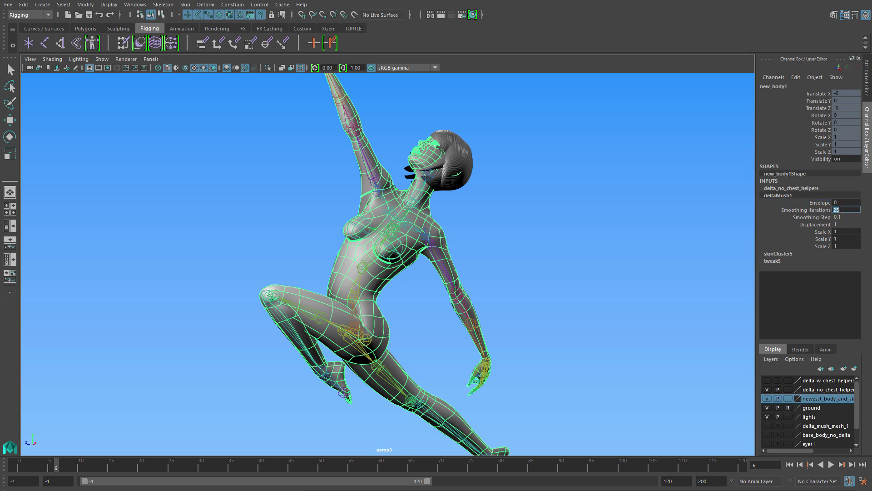
pyautogui.write('5')
# Apply 5 smoothing iterations and try Smoothing Step 0.1, 0.05, then 0.01.
pyautogui.press('Return')
pyautogui.doubleClick(836, 216)
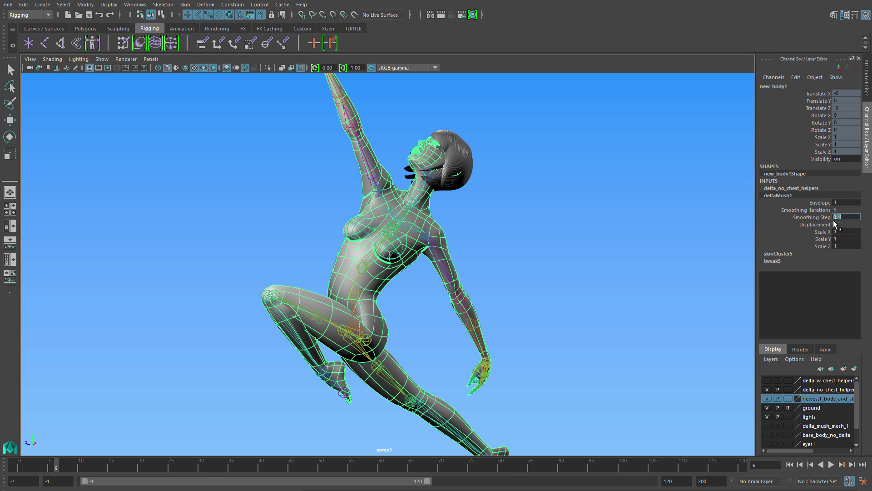
pyautogui.write('51')
pyautogui.press('Return')
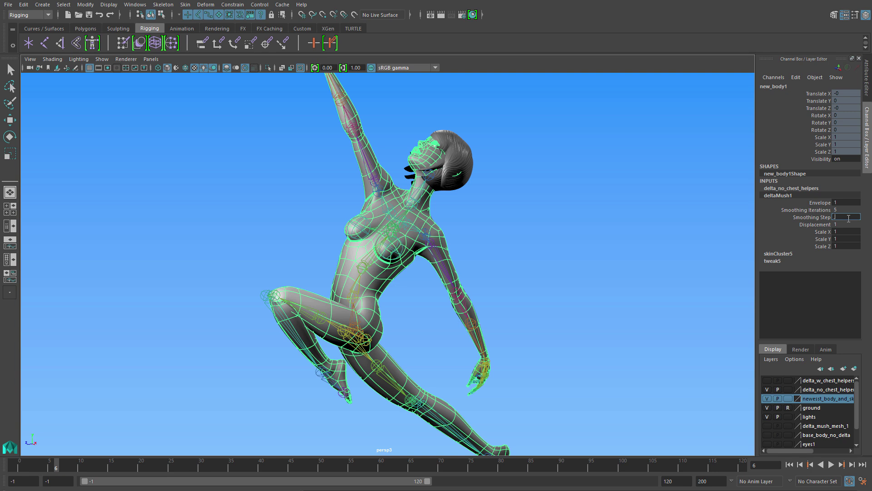
pyautogui.write('0.1')
pyautogui.press('Return')
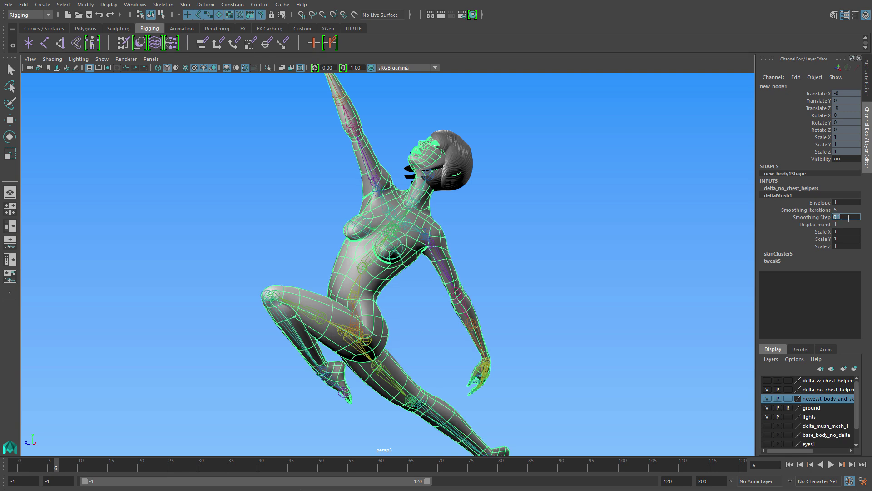
pyautogui.press('Return')
pyautogui.click(842, 217)
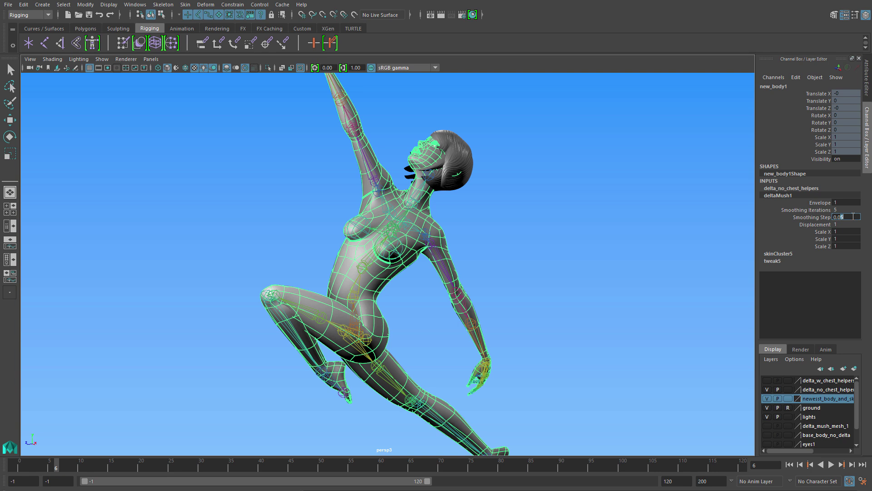
pyautogui.press('Return')
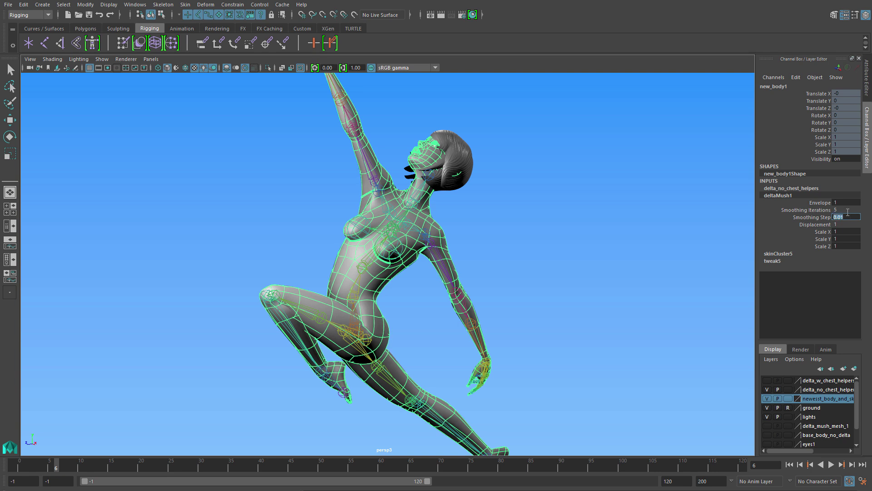
# Raise Smoothing Iterations to 15 and scrub the Envelope to compare smoothing.
pyautogui.doubleClick(845, 209)
pyautogui.write('15')
pyautogui.press('Return')
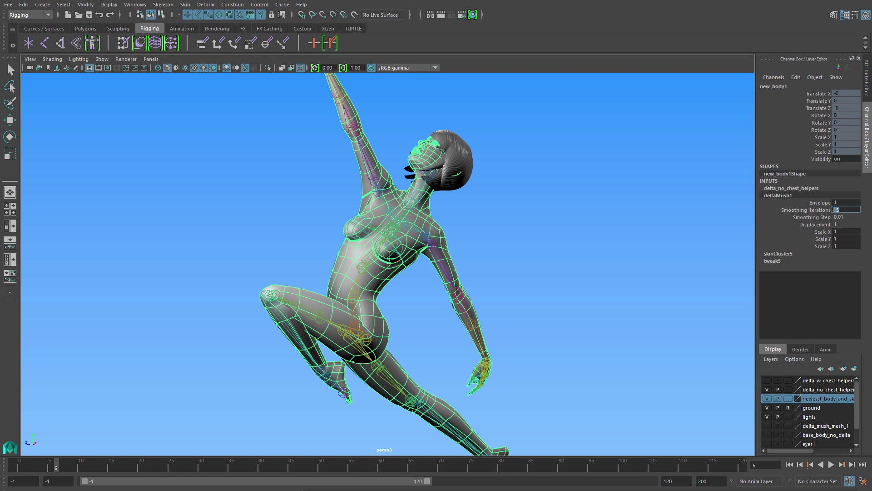
pyautogui.press('Return')
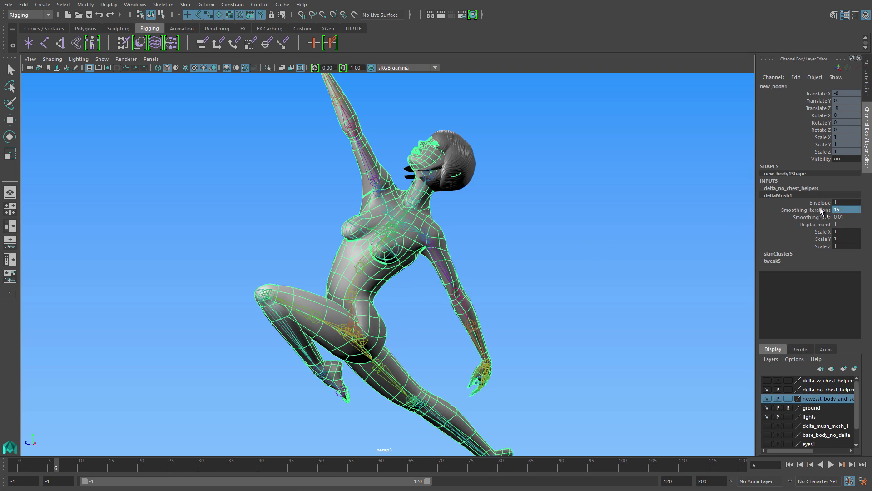
pyautogui.click(818, 204)
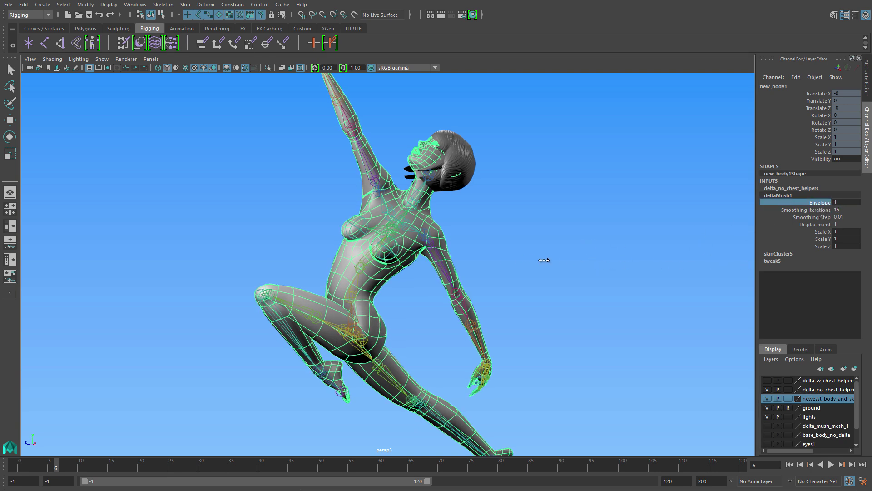
pyautogui.moveTo(526, 259)
pyautogui.mouseDown(button='middle')
pyautogui.moveTo(656, 286)
pyautogui.moveTo(584, 288)
pyautogui.mouseUp(button='middle')
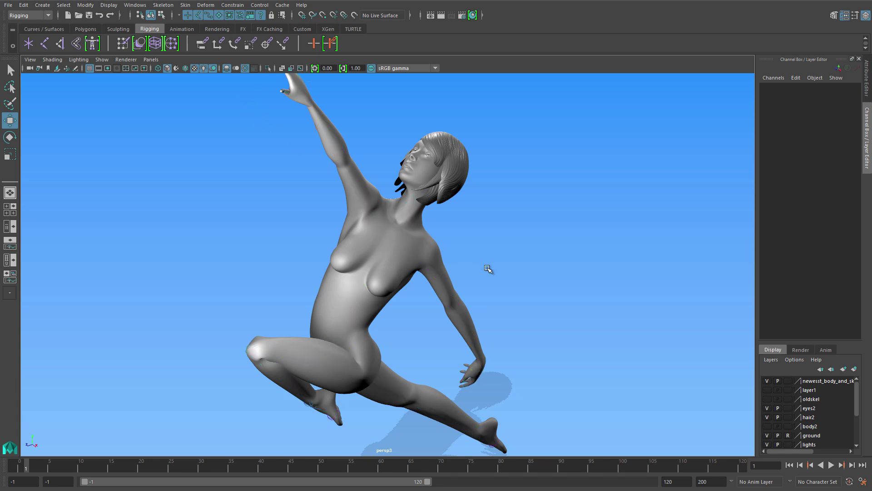
# Go to frame -1 for the T-pose, show joints through the mesh, and split into multiple panes.
pyautogui.moveTo(489, 269)
pyautogui.keyDown('alt'); pyautogui.mouseDown()
pyautogui.moveTo(322, 269)
pyautogui.moveTo(346, 253)
pyautogui.moveTo(473, 253)
pyautogui.moveTo(468, 260)
pyautogui.mouseUp(); pyautogui.keyUp('alt')
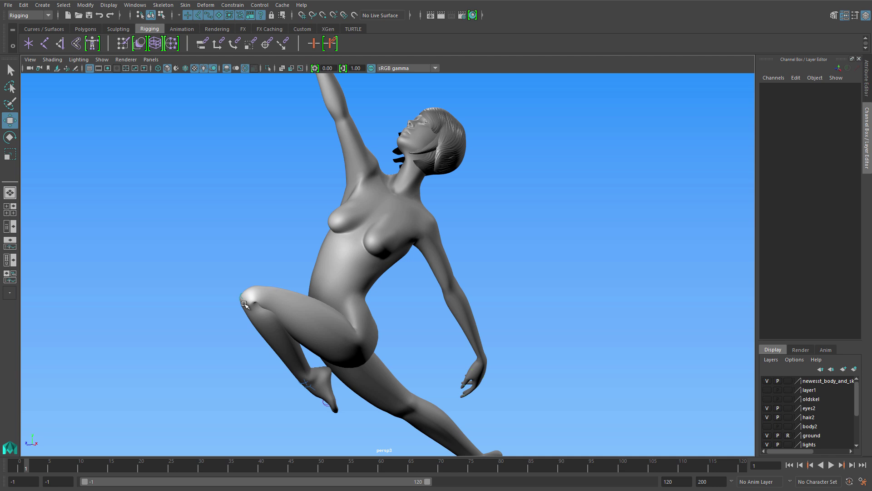
pyautogui.moveTo(364, 292)
pyautogui.keyDown('alt'); pyautogui.mouseDown()
pyautogui.moveTo(279, 225)
pyautogui.moveTo(361, 224)
pyautogui.moveTo(463, 256)
pyautogui.moveTo(468, 266)
pyautogui.moveTo(378, 256)
pyautogui.mouseUp(); pyautogui.keyUp('alt')
pyautogui.press('F10')
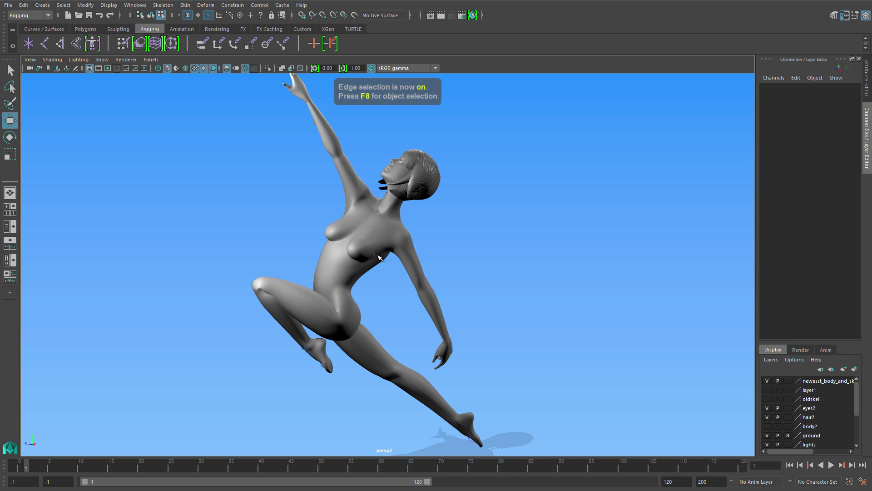
pyautogui.click(20, 468)
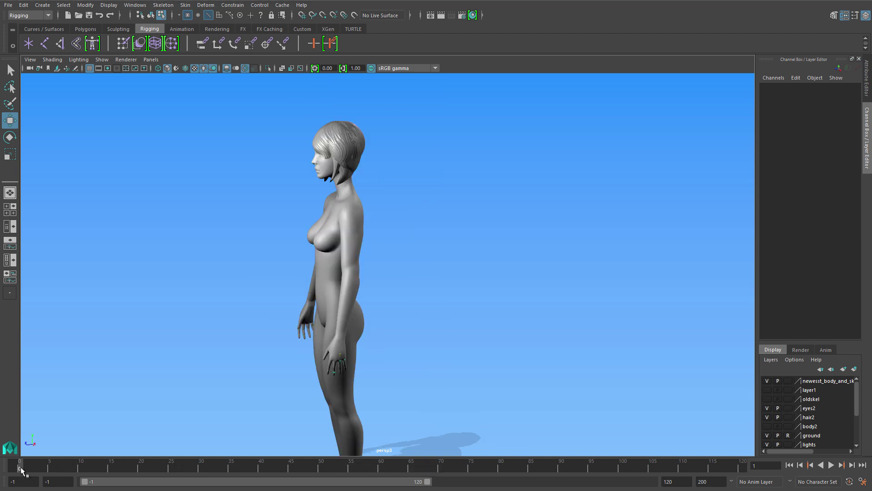
pyautogui.moveTo(20, 468); pyautogui.dragTo(13, 468)
pyautogui.keyDown('alt'); pyautogui.moveTo(347, 332); pyautogui.dragTo(430, 296); pyautogui.keyUp('alt')
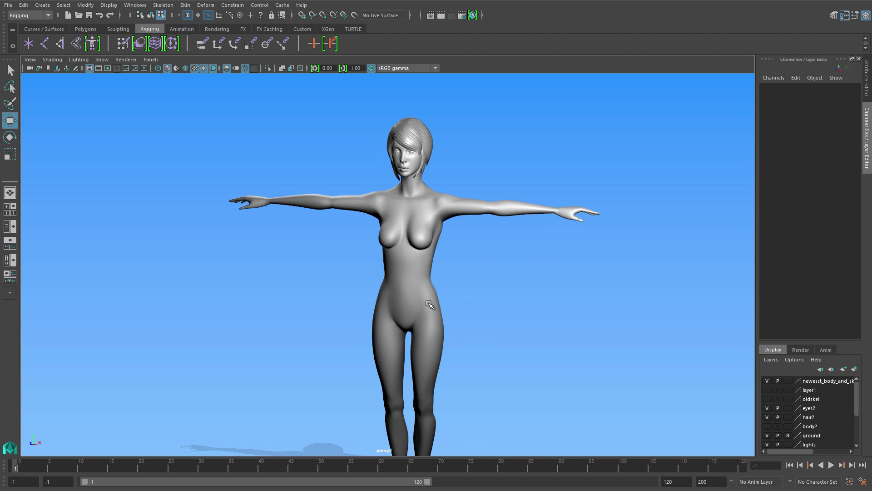
pyautogui.click(301, 68)
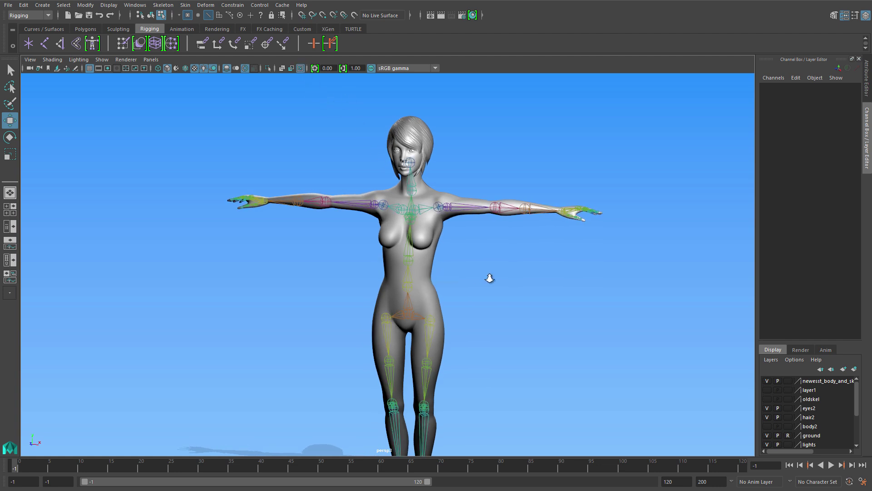
pyautogui.keyDown('alt'); pyautogui.moveTo(495, 278); pyautogui.dragTo(538, 279, button='right'); pyautogui.keyUp('alt')
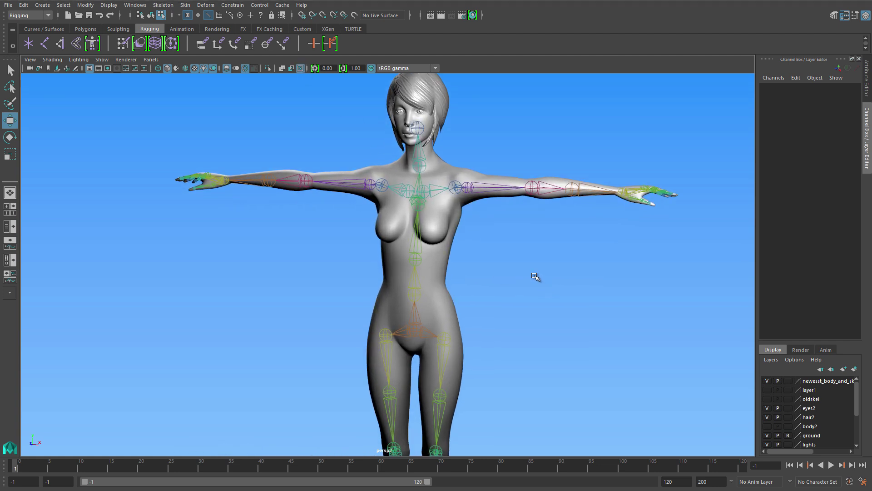
pyautogui.press('space')
pyautogui.press('space')
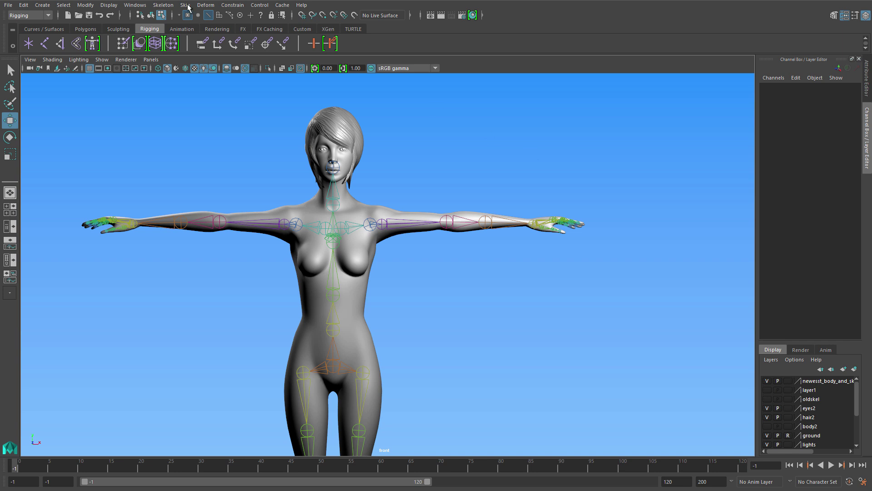
# Create a single joint at the left breast and push it forward into the breast.
pyautogui.click(163, 5)
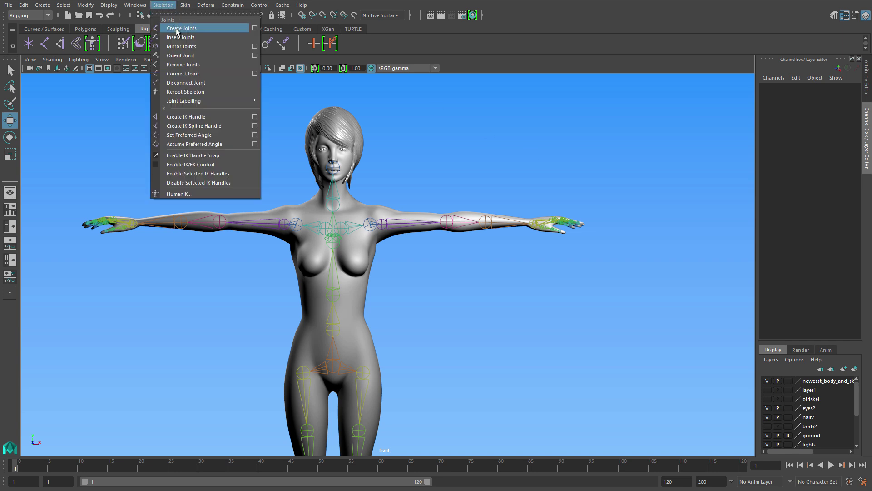
pyautogui.click(177, 28)
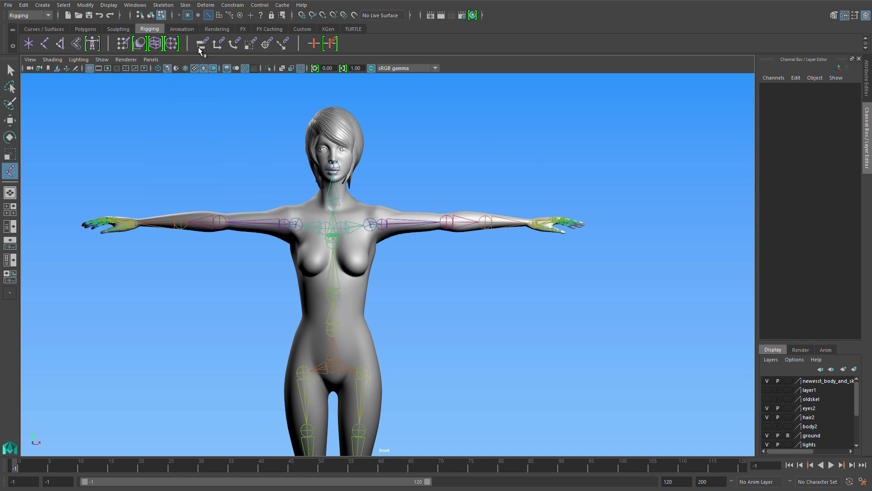
pyautogui.click(358, 263)
pyautogui.press('Return')
pyautogui.scroll(2, 613, 328)
pyautogui.scroll(3, 478, 300)
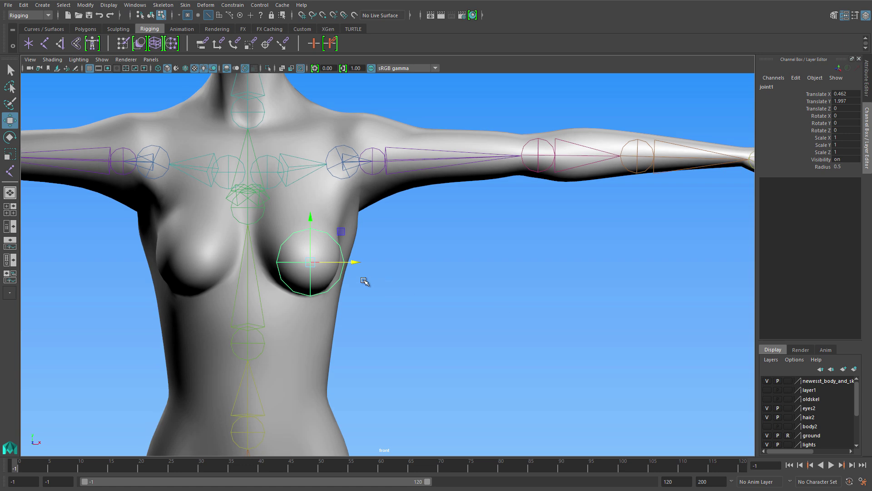
pyautogui.moveTo(311, 256); pyautogui.dragTo(308, 255)
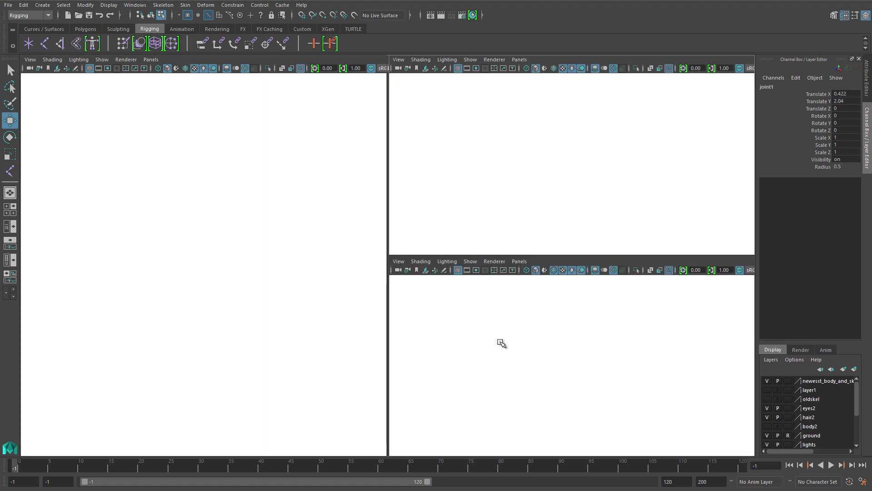
pyautogui.press('space')
pyautogui.moveTo(519, 305); pyautogui.dragTo(499, 307)
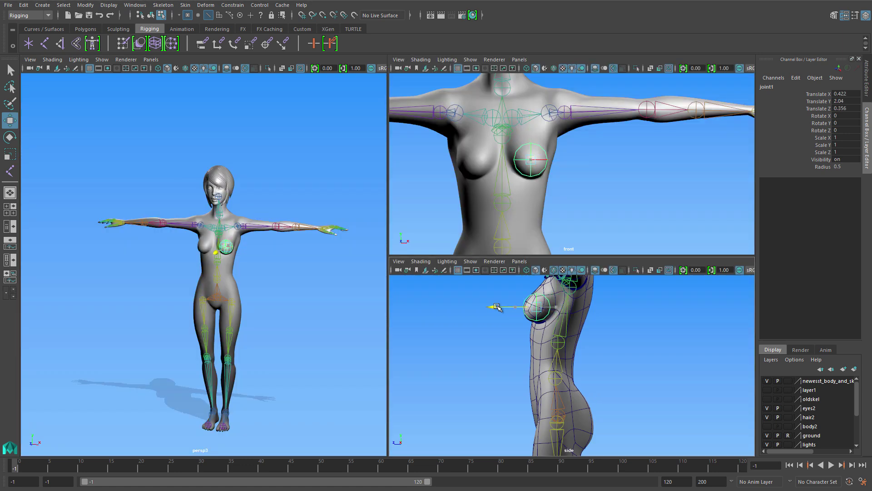
# Name the joint l_breast and mirror it to create r_breast on the right side.
pyautogui.click(774, 87)
pyautogui.write('l_breast')
pyautogui.press('Return')
pyautogui.press('F8')
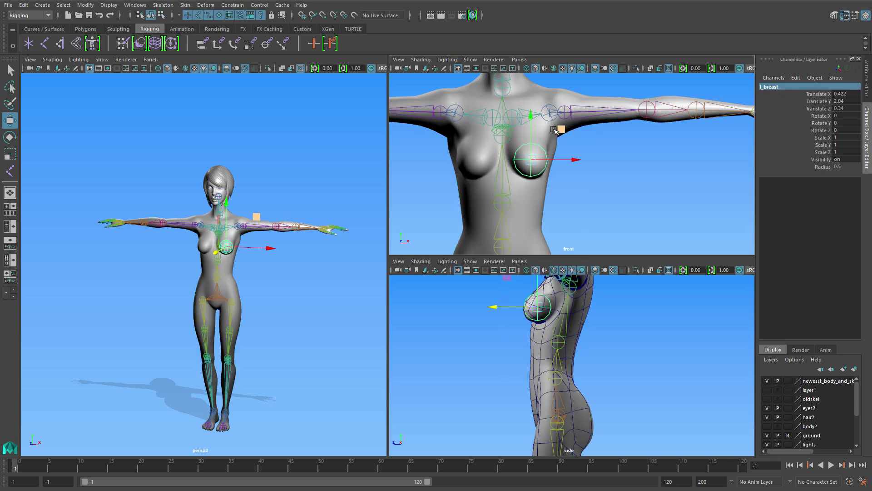
pyautogui.click(510, 139)
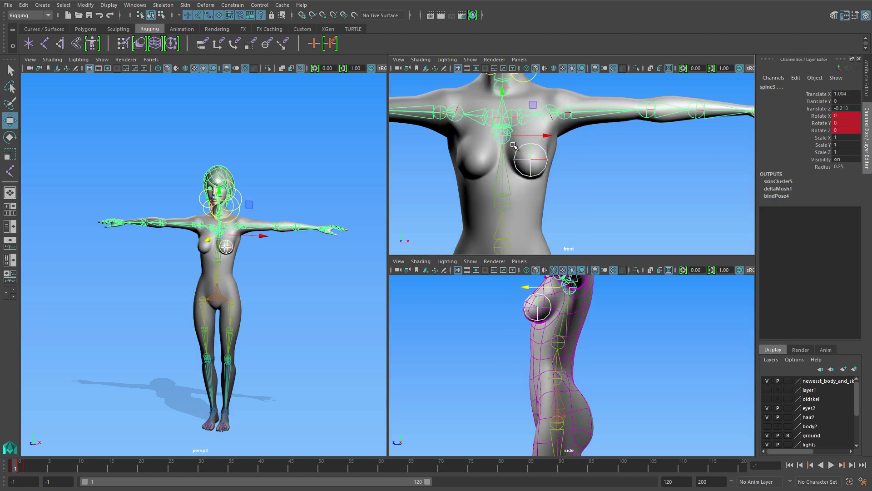
pyautogui.click(514, 147)
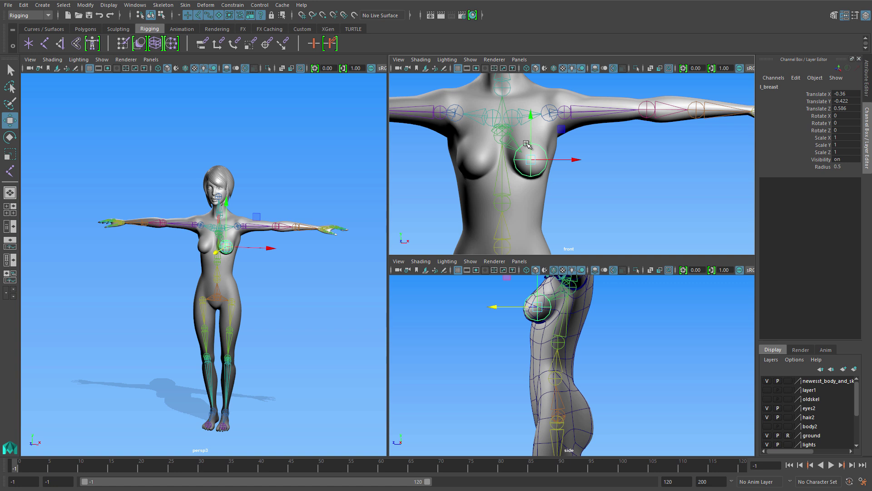
pyautogui.click(171, 7)
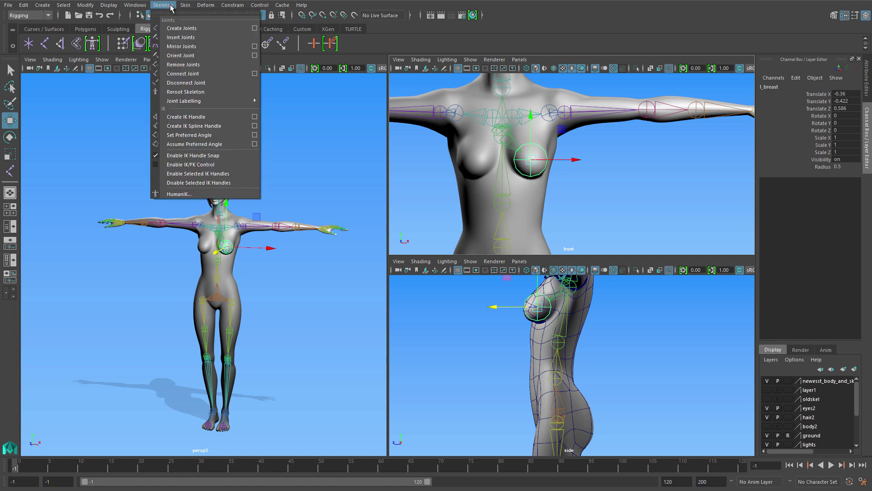
pyautogui.click(190, 48)
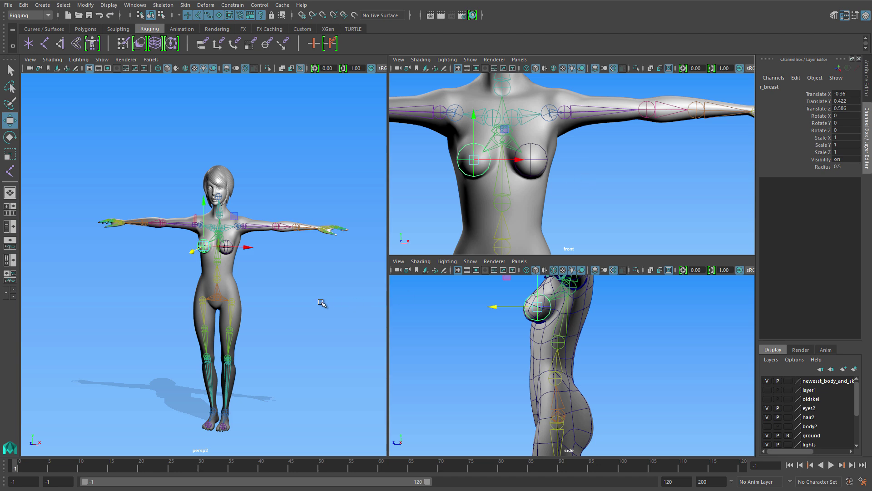
# Add the l_breast and r_breast joints as influences on new_body1's skin.
pyautogui.press('space')
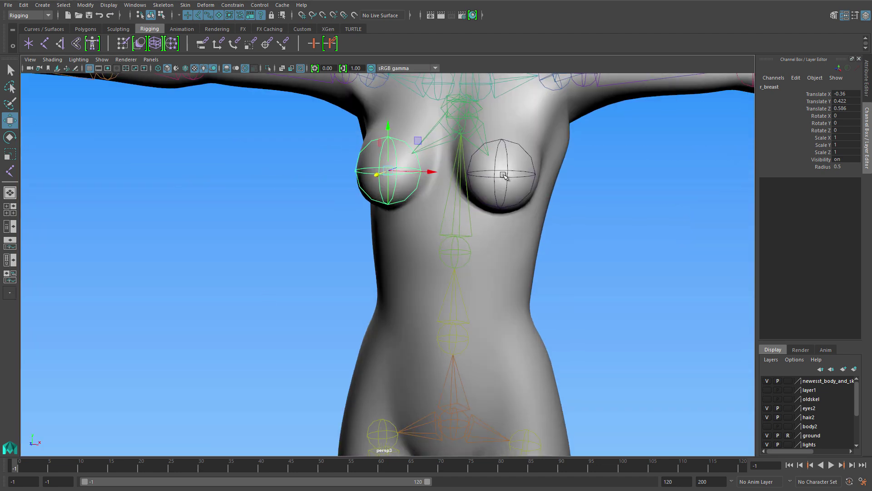
pyautogui.click(458, 250)
pyautogui.keyDown('alt'); pyautogui.moveTo(458, 249); pyautogui.dragTo(436, 260); pyautogui.keyUp('alt')
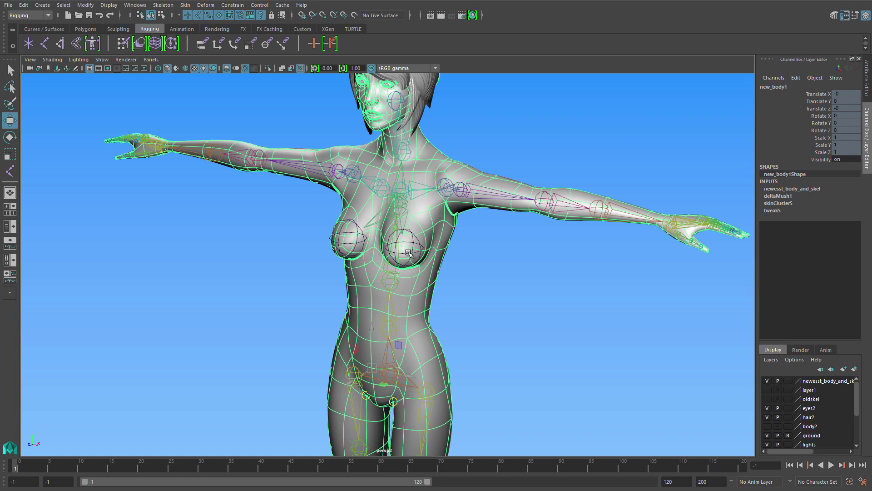
pyautogui.click(444, 256)
pyautogui.hotkey('ctrl', 'z')
pyautogui.click(442, 165)
pyautogui.press('q')
pyautogui.click(423, 247)
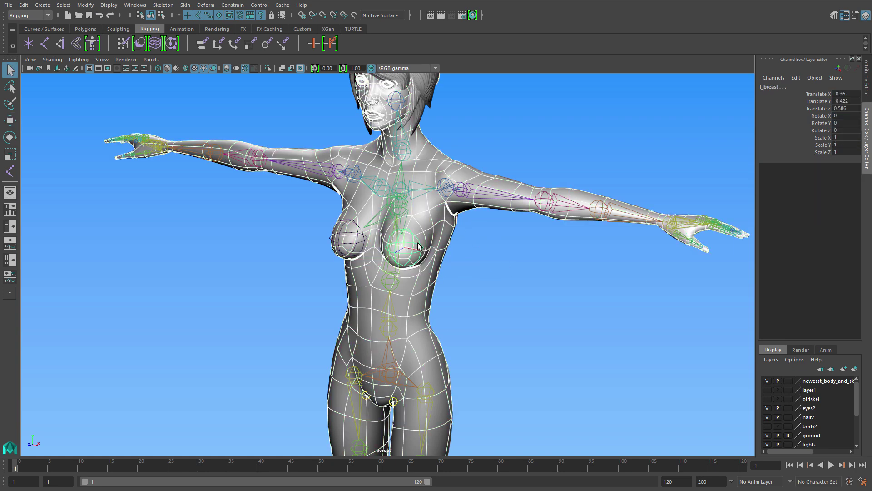
pyautogui.click(354, 227)
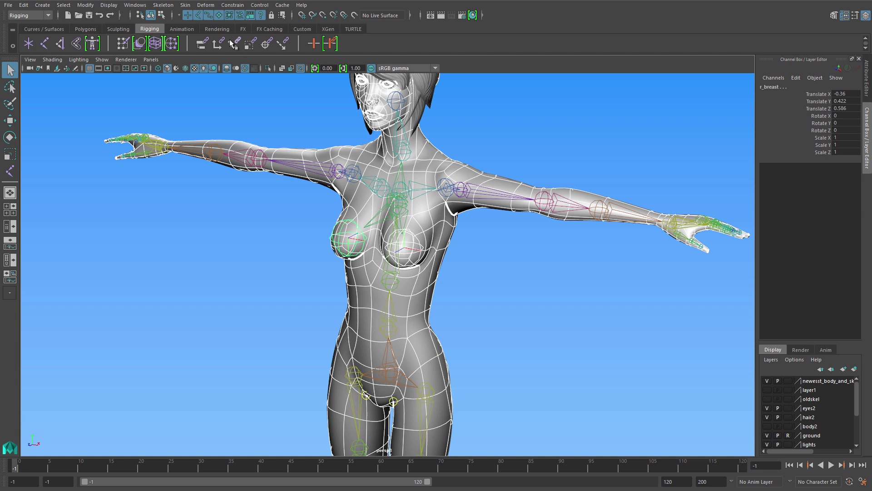
pyautogui.click(162, 4)
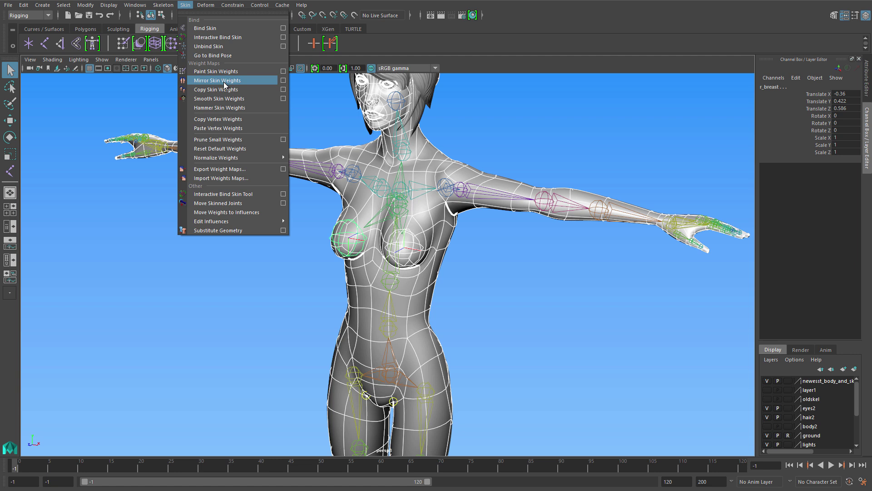
pyautogui.moveTo(218, 221)
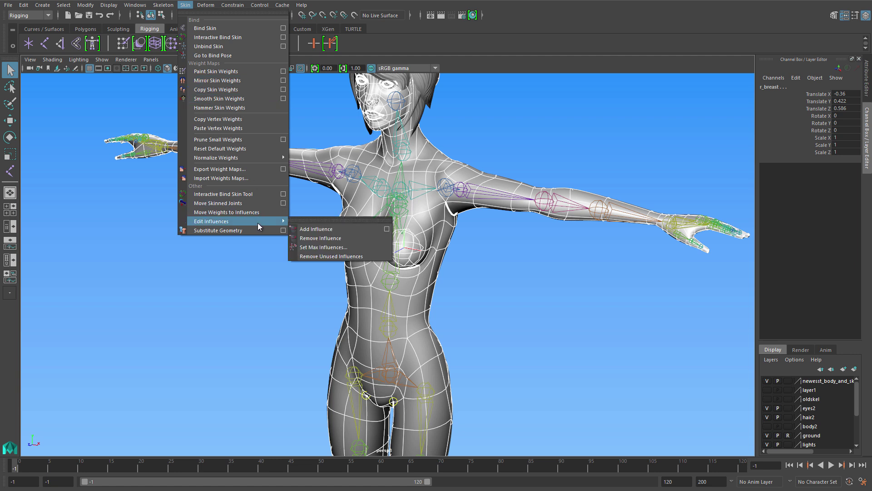
pyautogui.click(358, 227)
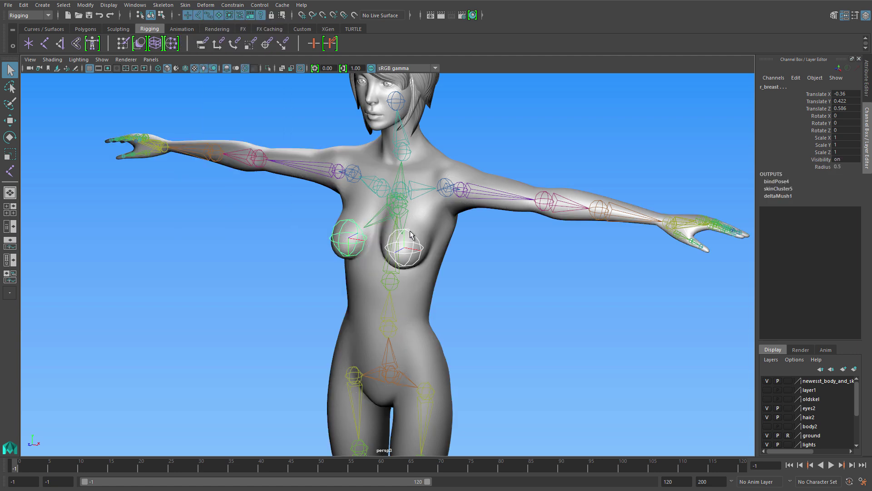
# Test the breast influence by pulling l_breast out, then undo the move.
pyautogui.press('w')
pyautogui.moveTo(443, 258); pyautogui.dragTo(558, 276)
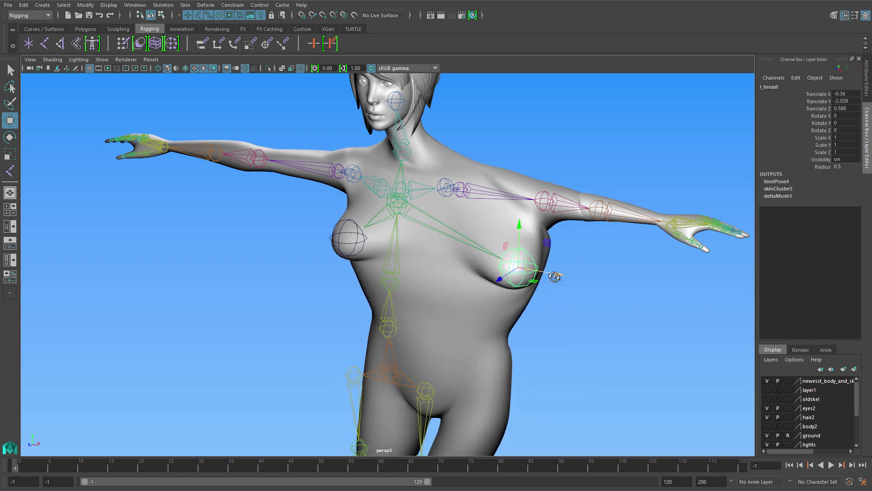
pyautogui.keyDown('alt'); pyautogui.moveTo(553, 275); pyautogui.dragTo(565, 275); pyautogui.keyUp('alt')
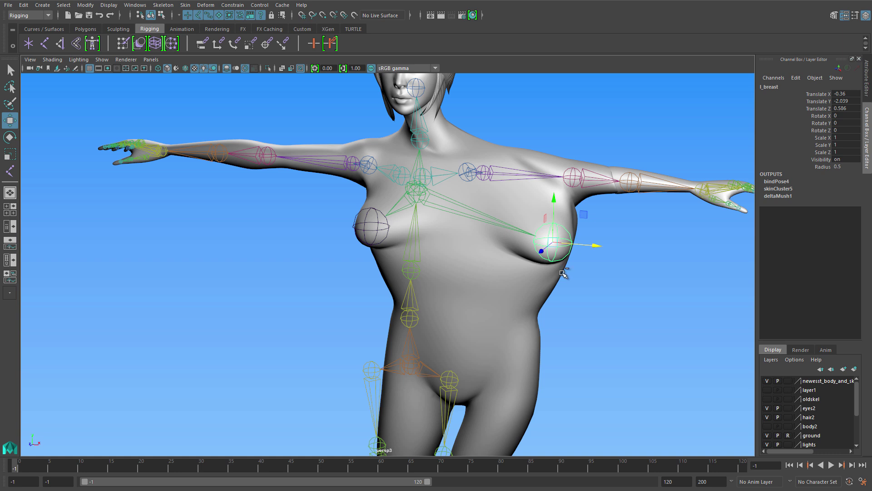
pyautogui.hotkey('ctrl', 'z')
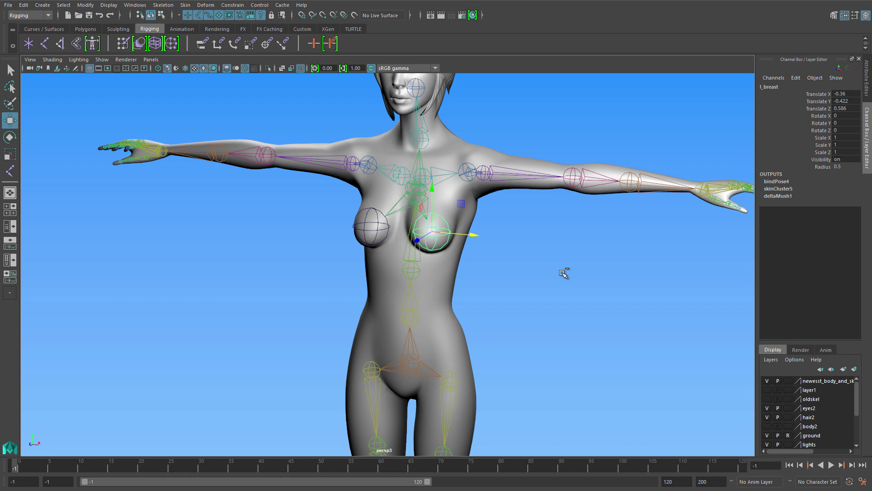
pyautogui.hotkey('ctrl', 'z')
pyautogui.hotkey('ctrl', 'z')
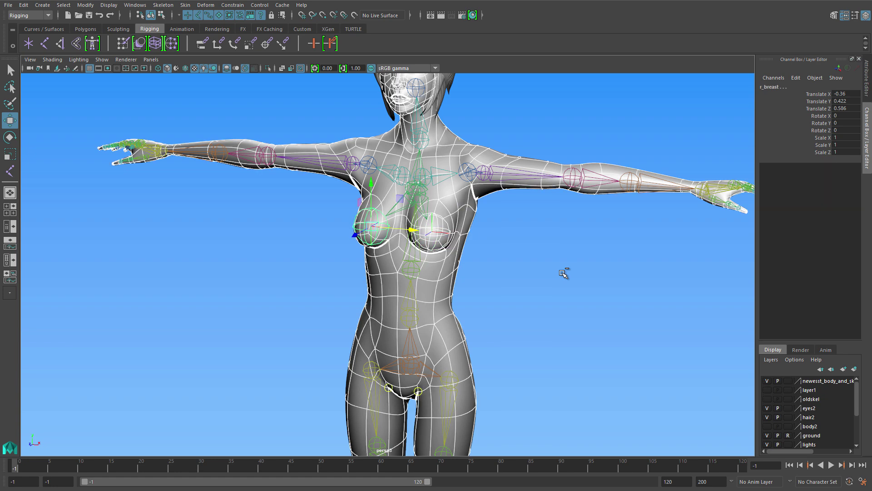
pyautogui.hotkey('ctrl', 'z')
# Put new_body1 on hidden layer3 and new_body2 on layer4, then select the pelvis joint.
pyautogui.click(522, 265)
pyautogui.click(471, 208)
pyautogui.keyDown('alt'); pyautogui.moveTo(500, 241); pyautogui.dragTo(491, 245); pyautogui.keyUp('alt')
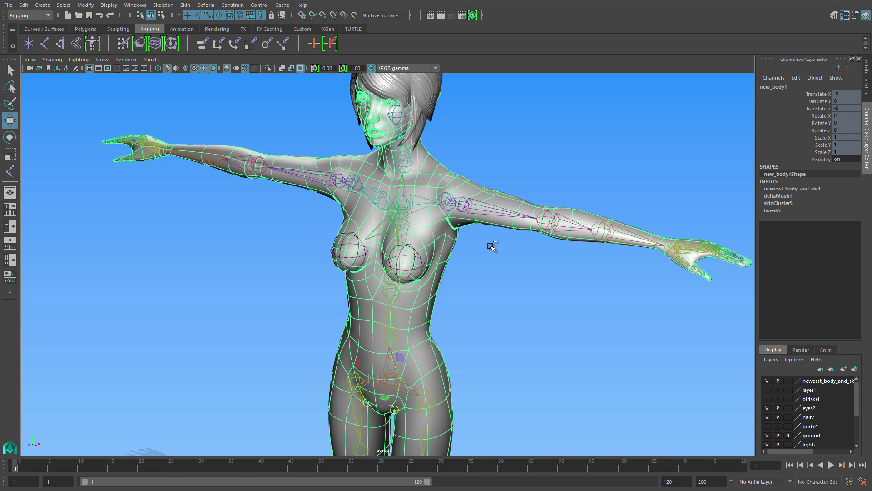
pyautogui.click(856, 371)
pyautogui.click(767, 381)
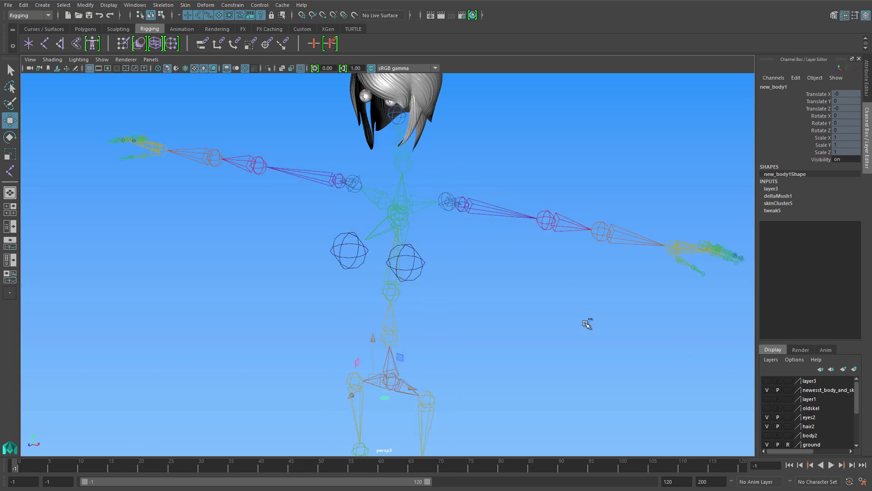
pyautogui.click(855, 369)
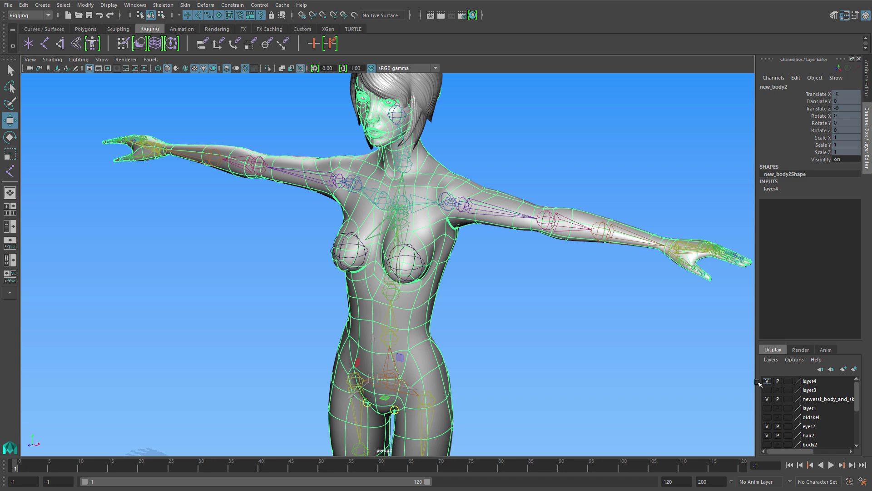
pyautogui.press('q')
pyautogui.click(390, 379)
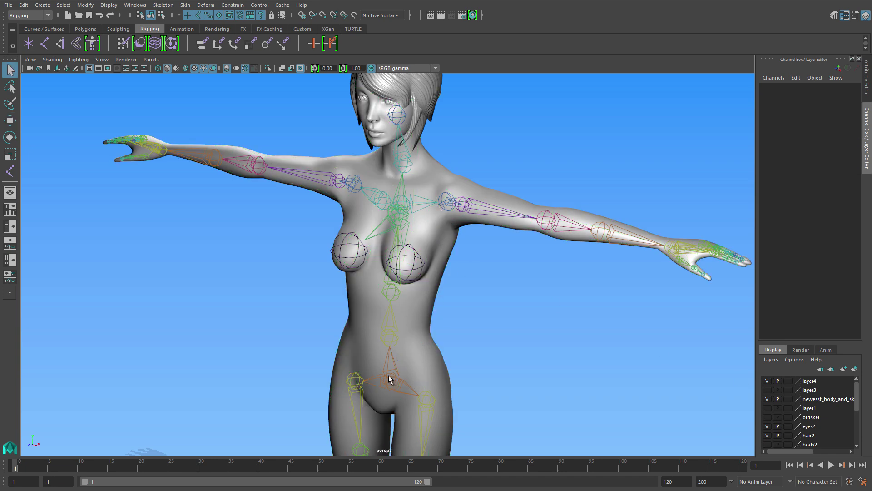
pyautogui.click(390, 379)
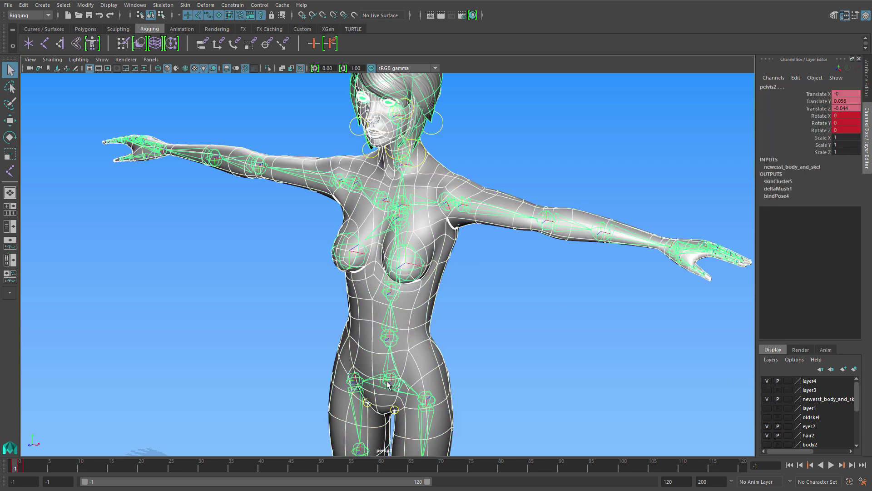
# Bind new_body2 to the pelvis2 skeleton, creating skinCluster7.
pyautogui.click(186, 4)
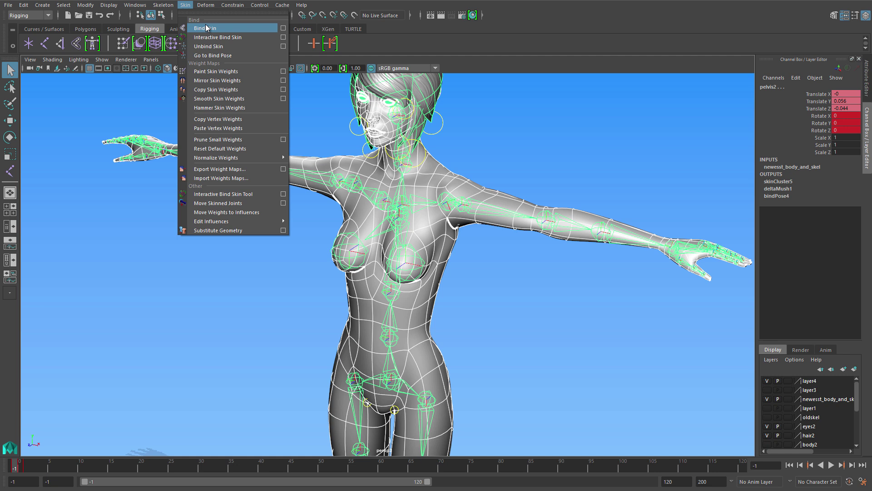
pyautogui.click(268, 27)
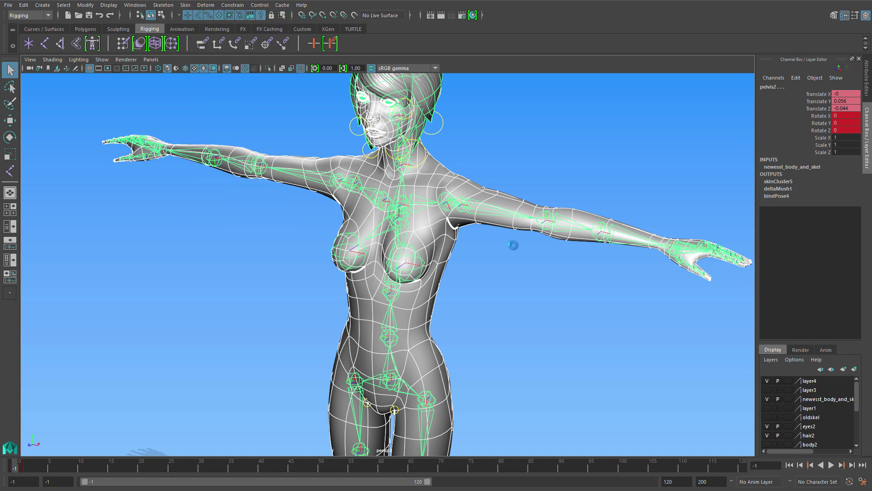
pyautogui.click(522, 286)
pyautogui.click(767, 381)
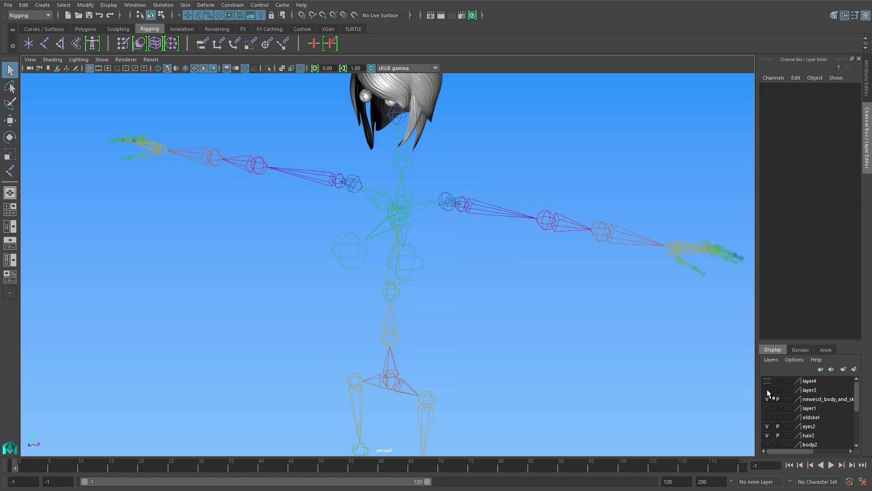
# Select new_body1 then new_body2 as weight source and target, swapping layer visibility.
pyautogui.click(767, 389)
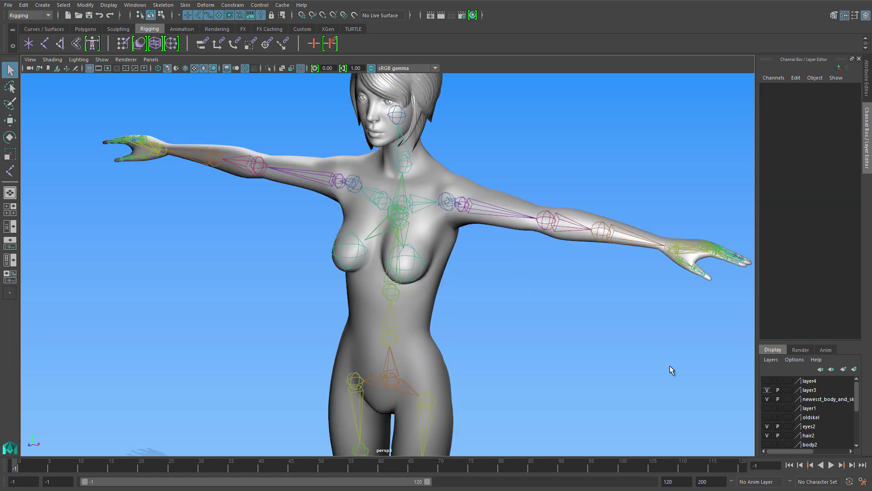
pyautogui.click(432, 280)
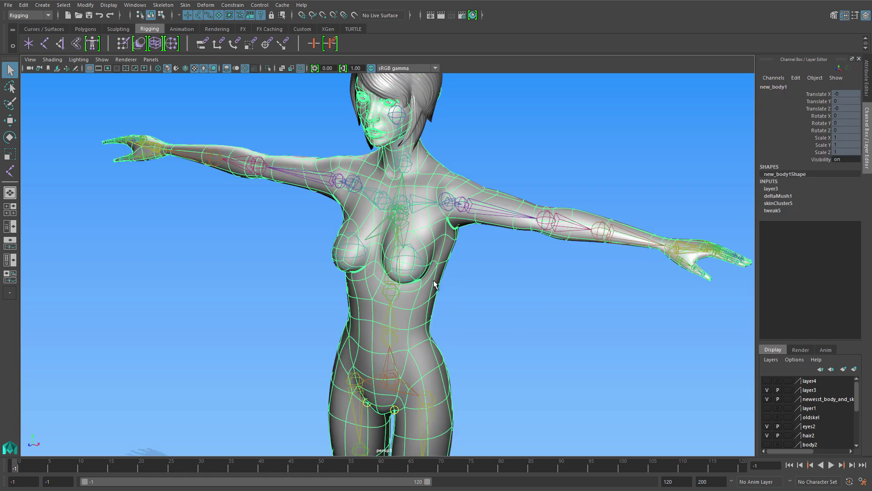
pyautogui.click(768, 390)
pyautogui.click(767, 381)
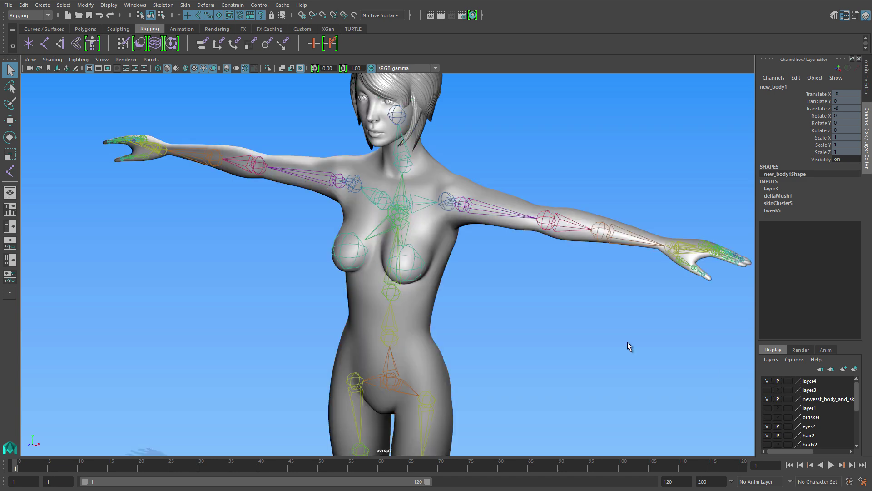
pyautogui.click(429, 270)
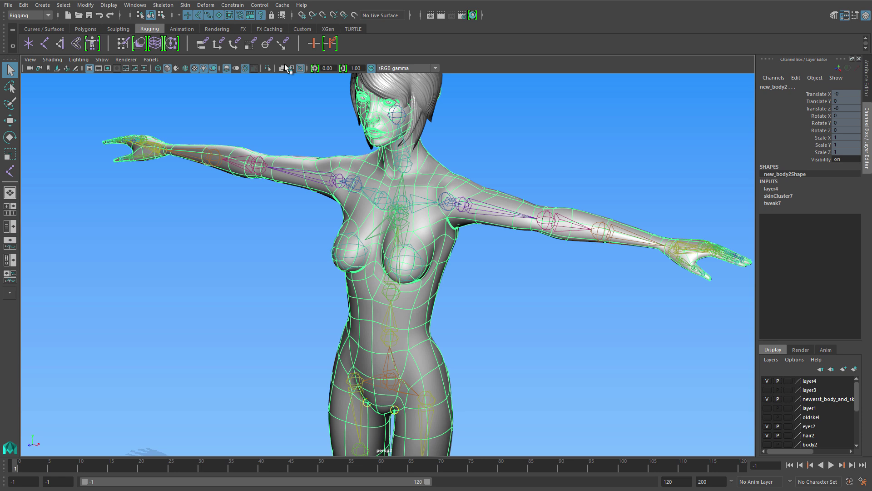
pyautogui.click(186, 5)
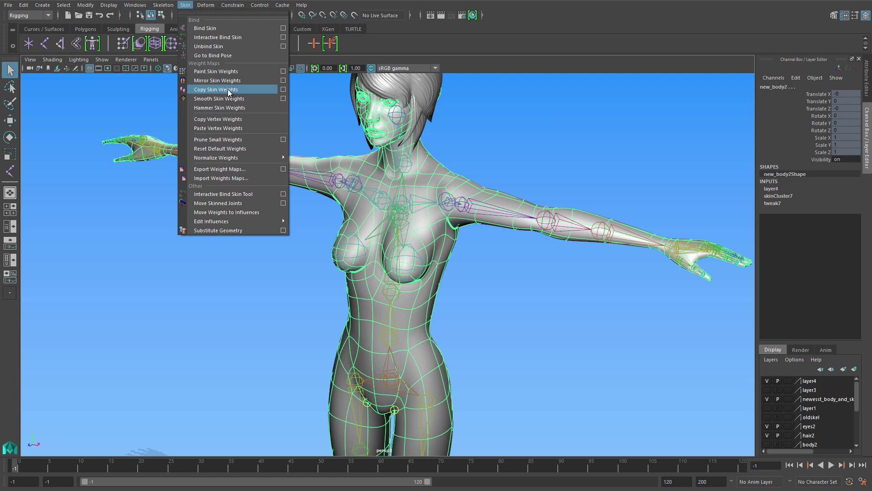
# Copy new_body1's weights onto new_body2, check the frame 2 pose, return to frame -1.
pyautogui.click(229, 93)
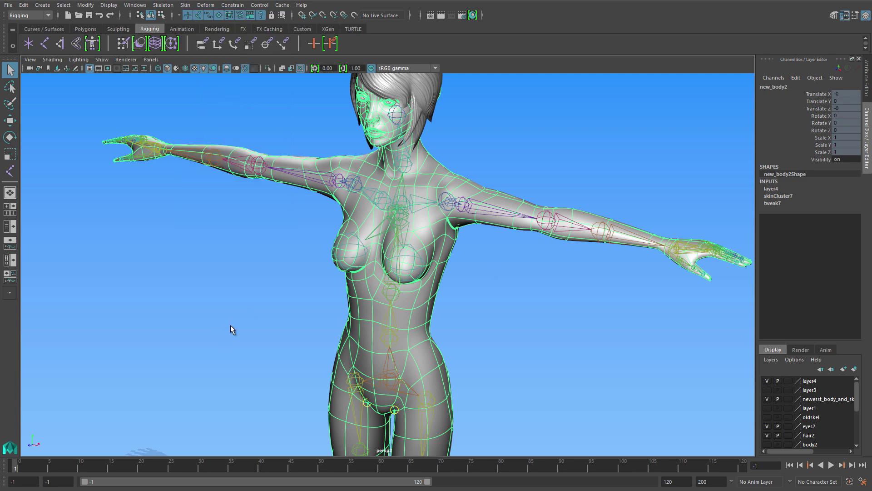
pyautogui.moveTo(18, 466); pyautogui.dragTo(29, 466)
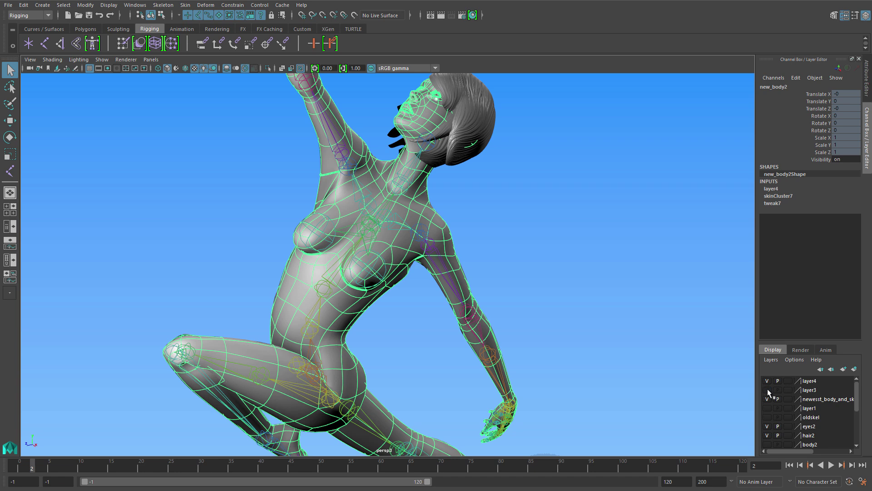
pyautogui.click(768, 389)
pyautogui.click(768, 381)
pyautogui.moveTo(39, 465); pyautogui.dragTo(14, 466)
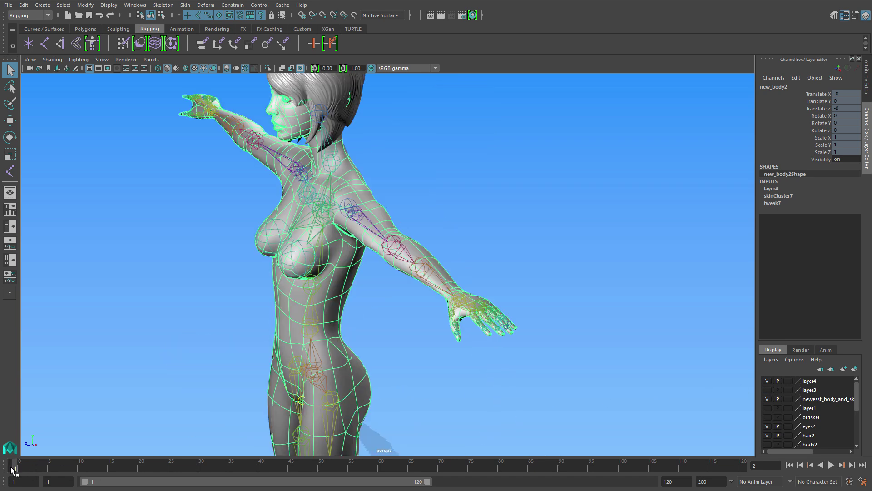
pyautogui.keyDown('alt'); pyautogui.moveTo(349, 274); pyautogui.dragTo(448, 227); pyautogui.keyUp('alt')
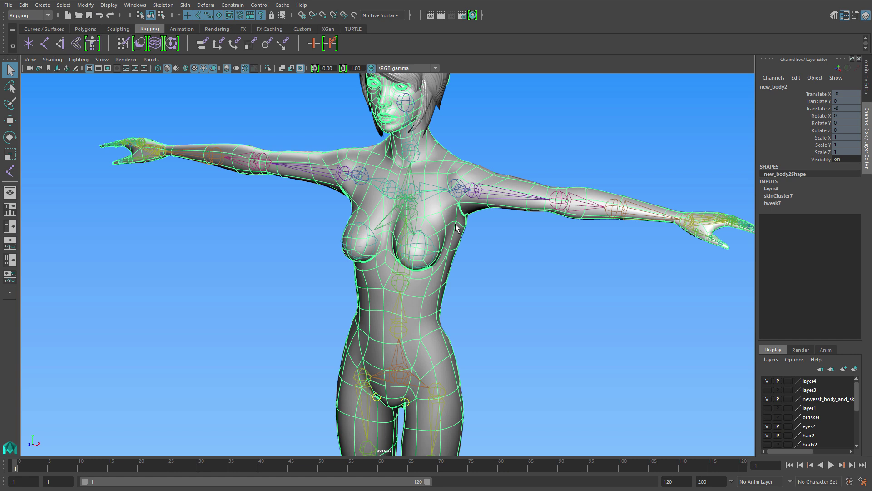
# Apply Delta Mush (deltaMush3) to new_body2 and inspect the torso in the leaping pose.
pyautogui.click(185, 6)
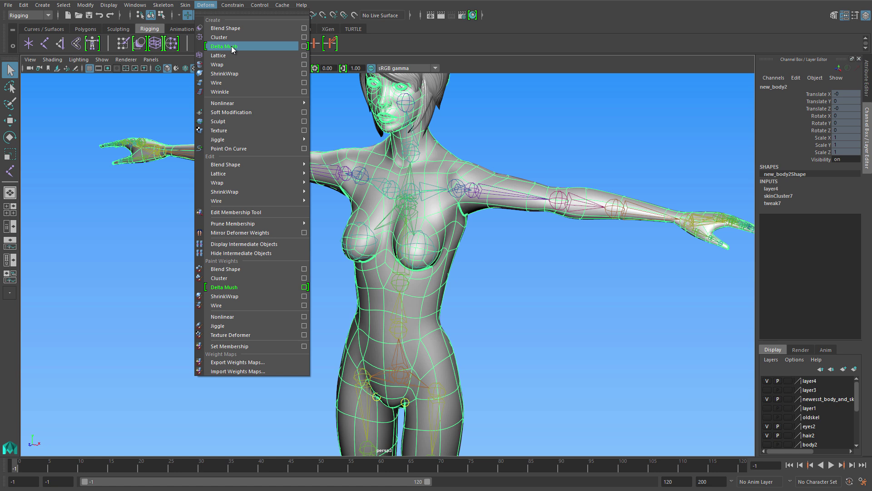
pyautogui.click(232, 48)
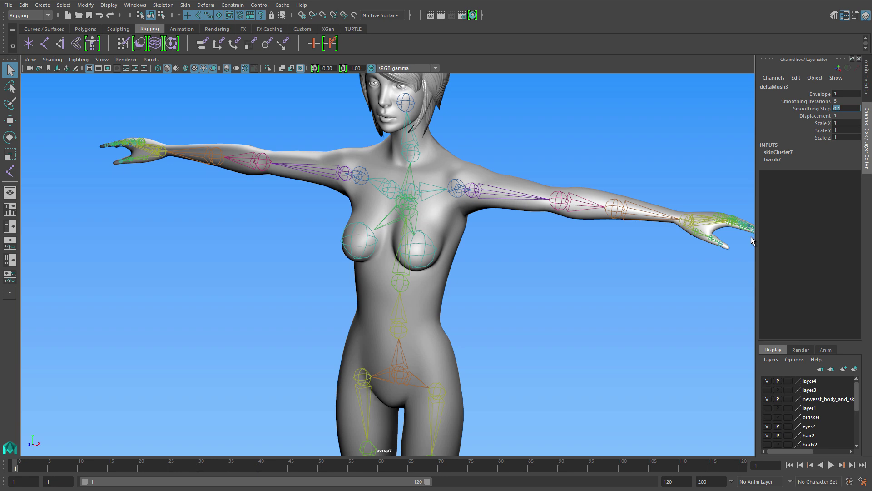
pyautogui.moveTo(32, 466); pyautogui.dragTo(27, 466)
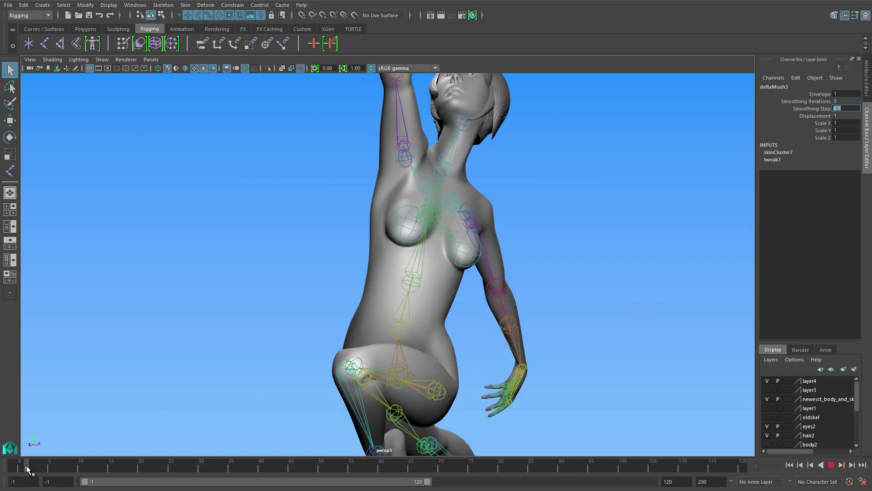
pyautogui.keyDown('alt'); pyautogui.moveTo(415, 294); pyautogui.dragTo(334, 302); pyautogui.keyUp('alt')
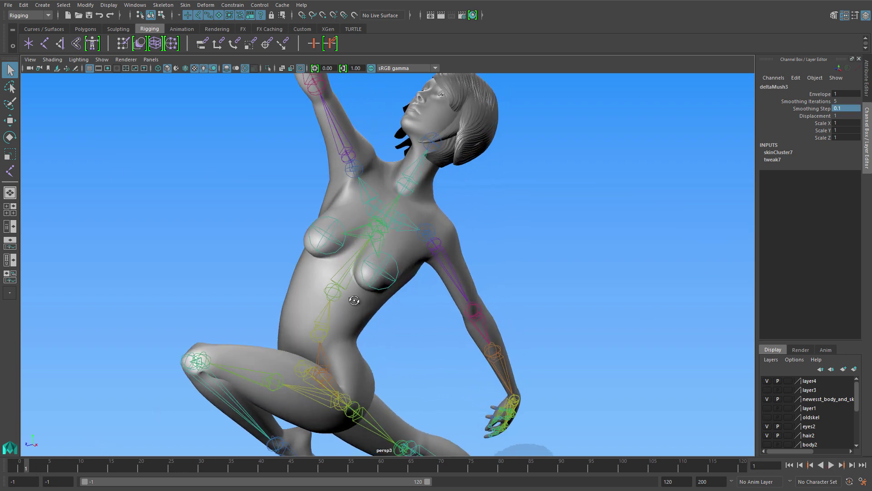
pyautogui.click(339, 287)
pyautogui.keyDown('alt'); pyautogui.moveTo(339, 287); pyautogui.dragTo(368, 320, button='middle'); pyautogui.keyUp('alt')
pyautogui.scroll(2, 460, 350)
pyautogui.scroll(2, 443, 341)
pyautogui.scroll(2, 431, 332)
pyautogui.scroll(2, 436, 324)
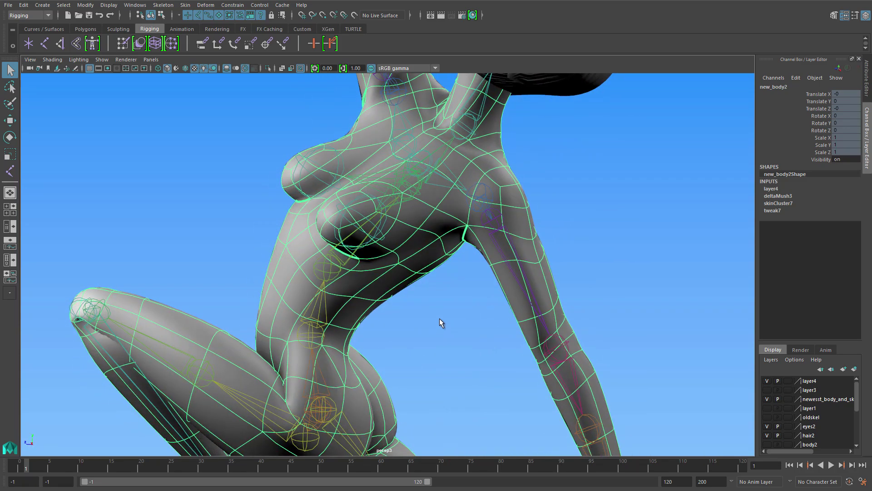
# Start painting skin weights on new_body2 with l_breast as the influence.
pyautogui.click(192, 6)
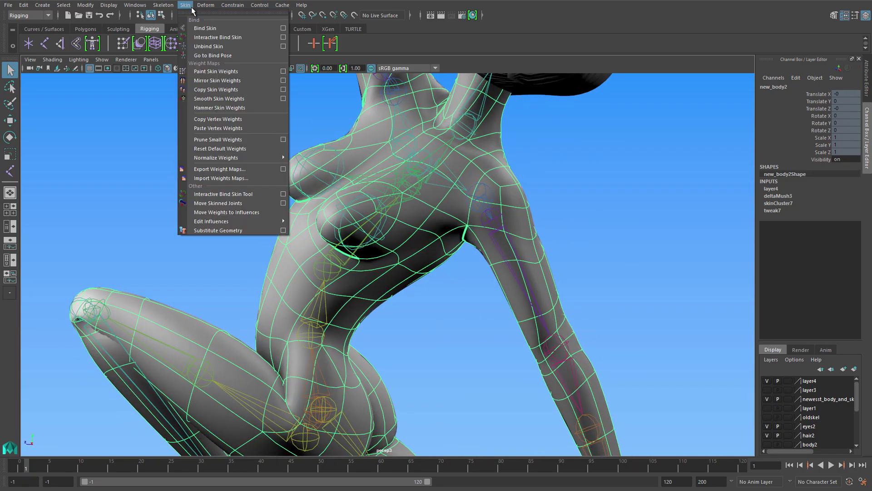
pyautogui.click(225, 71)
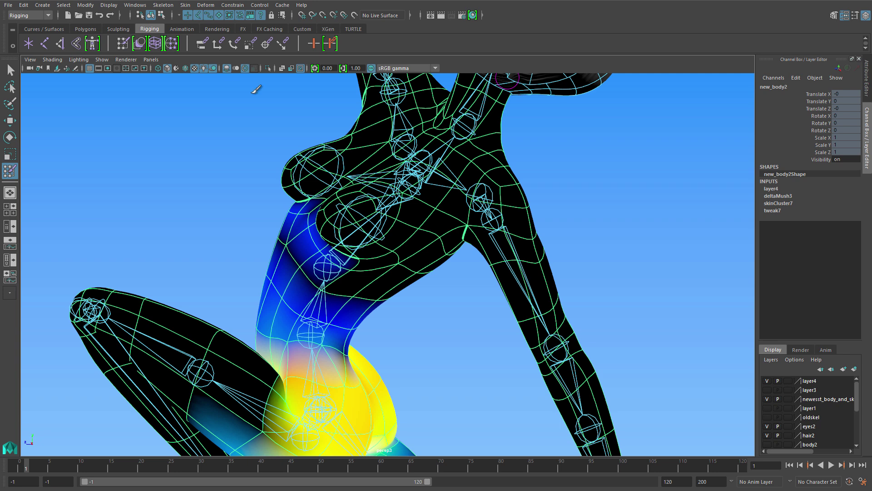
pyautogui.doubleClick(10, 170)
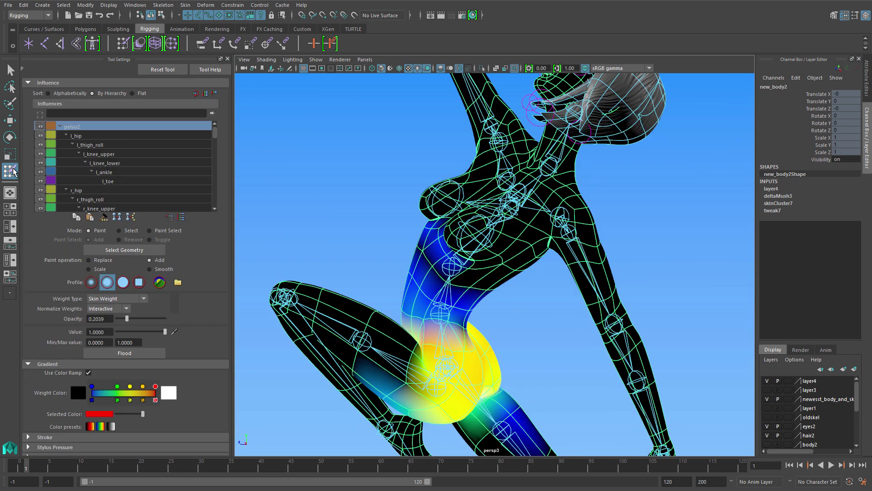
pyautogui.rightClick(466, 225)
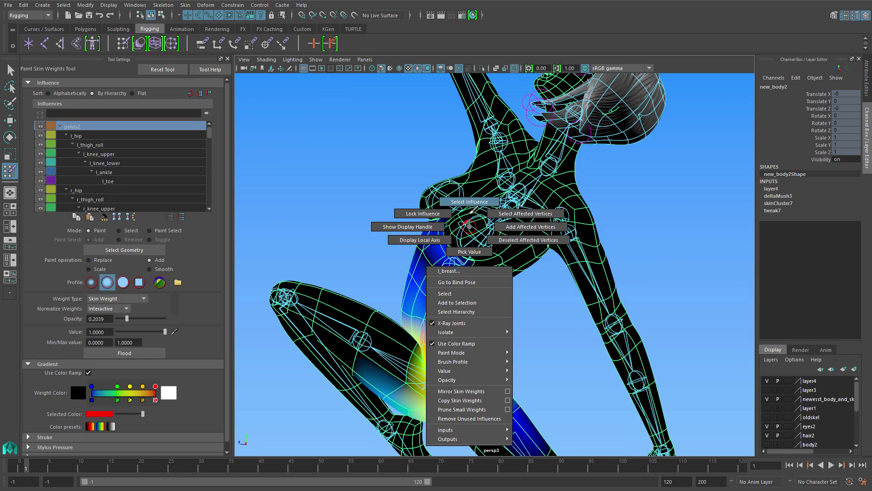
pyautogui.click(471, 205)
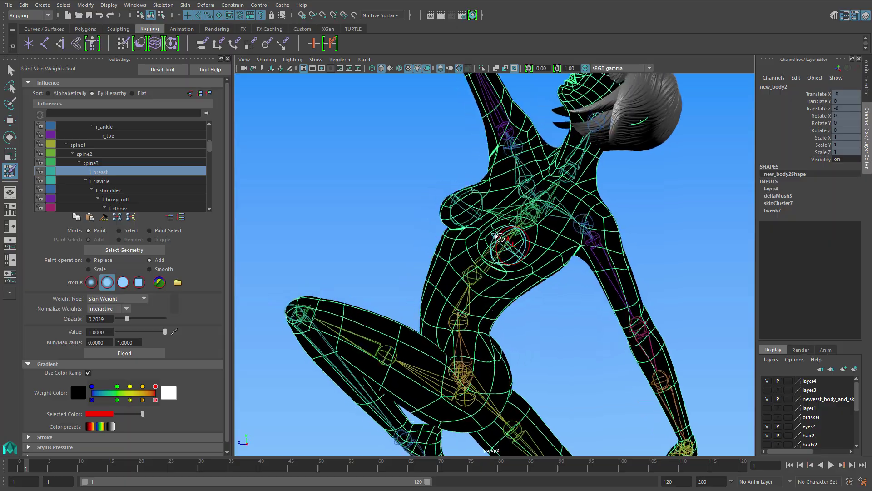
pyautogui.keyDown('alt'); pyautogui.moveTo(471, 228); pyautogui.dragTo(584, 253); pyautogui.keyUp('alt')
pyautogui.keyDown('alt'); pyautogui.moveTo(583, 253); pyautogui.dragTo(596, 263, button='right'); pyautogui.keyUp('alt')
pyautogui.moveTo(597, 263)
pyautogui.keyDown('alt'); pyautogui.mouseDown()
pyautogui.moveTo(604, 223)
pyautogui.moveTo(539, 262)
pyautogui.mouseUp(); pyautogui.keyUp('alt')
# Select the left breast faces and convert them to vertices.
pyautogui.press('w')
pyautogui.rightClick(539, 262)
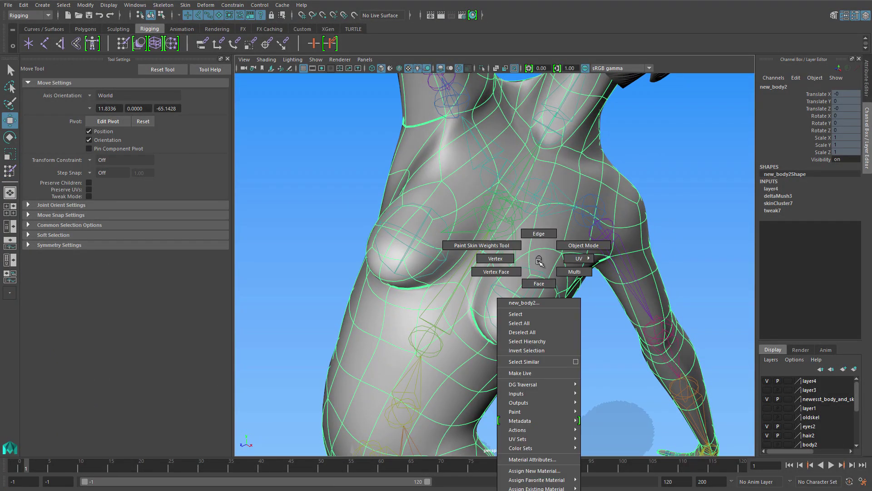
pyautogui.moveTo(540, 273); pyautogui.dragTo(541, 276, button='right')
pyautogui.click(546, 299)
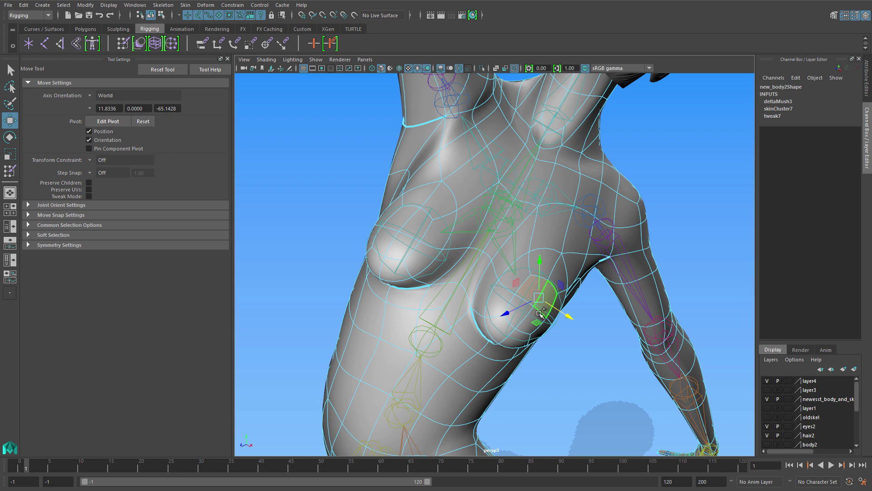
pyautogui.keyDown('ctrl'); pyautogui.moveTo(548, 284); pyautogui.dragTo(513, 282, button='right'); pyautogui.keyUp('ctrl')
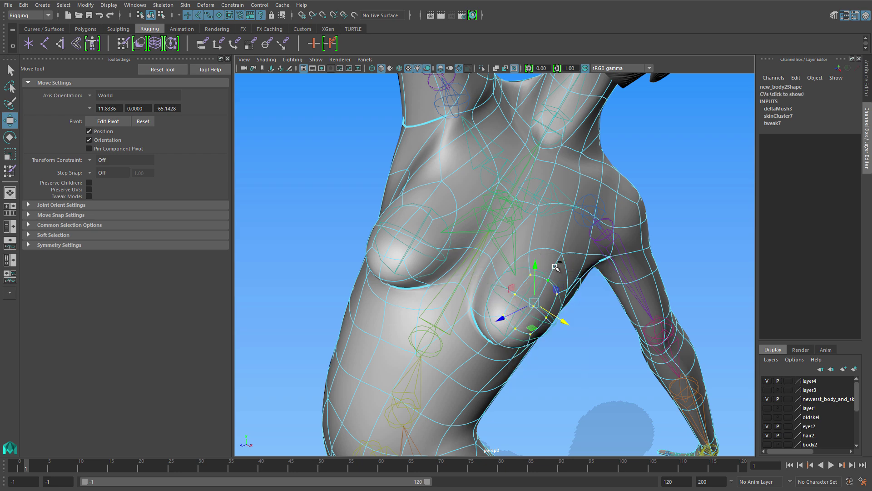
pyautogui.keyDown('ctrl'); pyautogui.moveTo(516, 292); pyautogui.dragTo(578, 257, button='right'); pyautogui.keyUp('ctrl')
pyautogui.keyDown('alt'); pyautogui.moveTo(555, 245); pyautogui.dragTo(543, 243); pyautogui.keyUp('alt')
# Flood the selected vertices with full l_breast weight and play the pose animation.
pyautogui.click(10, 171)
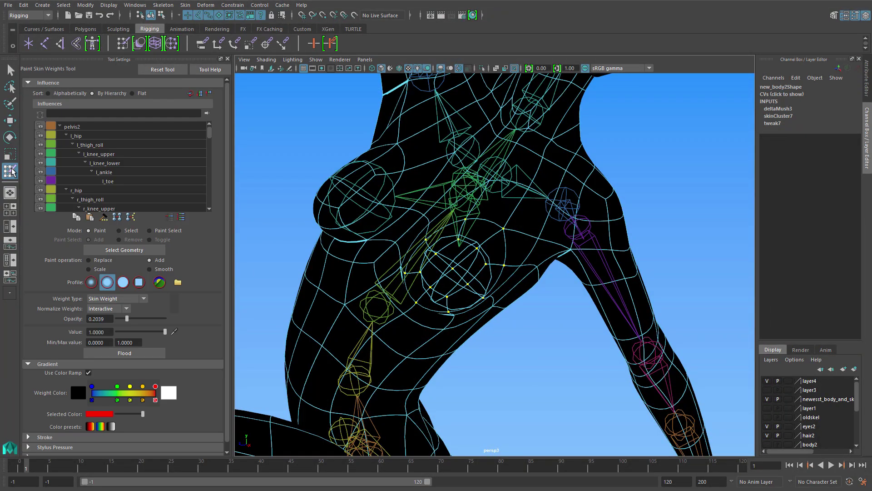
pyautogui.rightClick(463, 272)
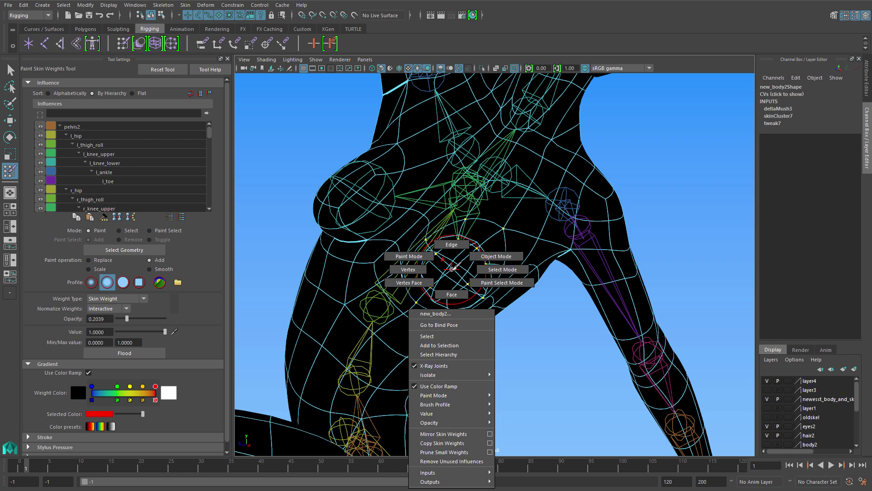
pyautogui.rightClick(458, 258)
pyautogui.click(460, 238)
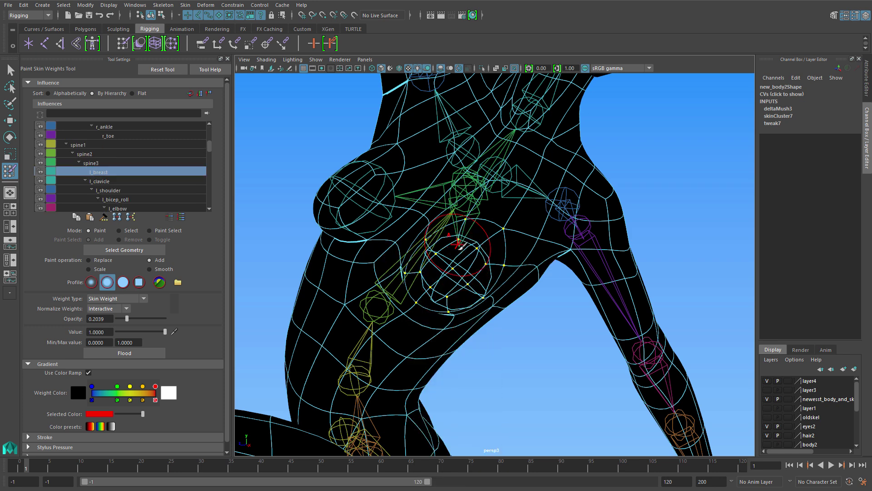
pyautogui.click(141, 355)
pyautogui.click(141, 354)
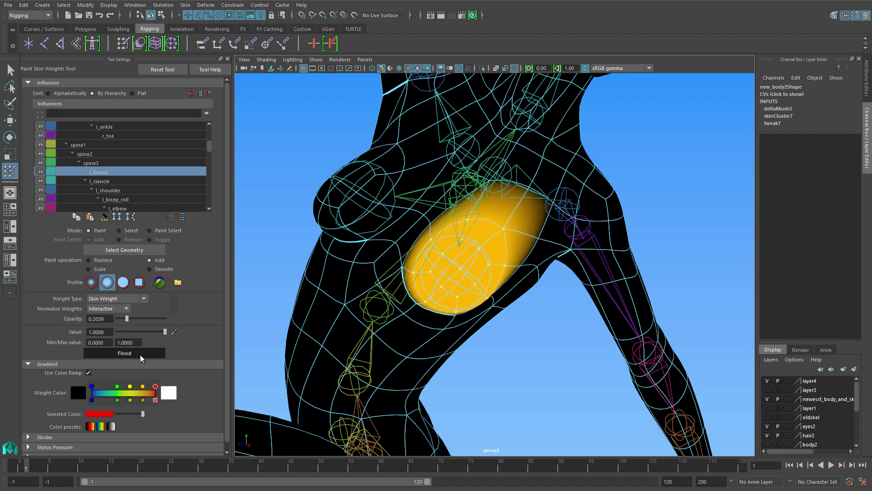
pyautogui.click(141, 355)
pyautogui.moveTo(231, 352)
pyautogui.keyDown('alt'); pyautogui.mouseDown()
pyautogui.moveTo(468, 282)
pyautogui.moveTo(539, 321)
pyautogui.mouseUp(); pyautogui.keyUp('alt')
pyautogui.press('w')
pyautogui.hotkey('alt', 'v')
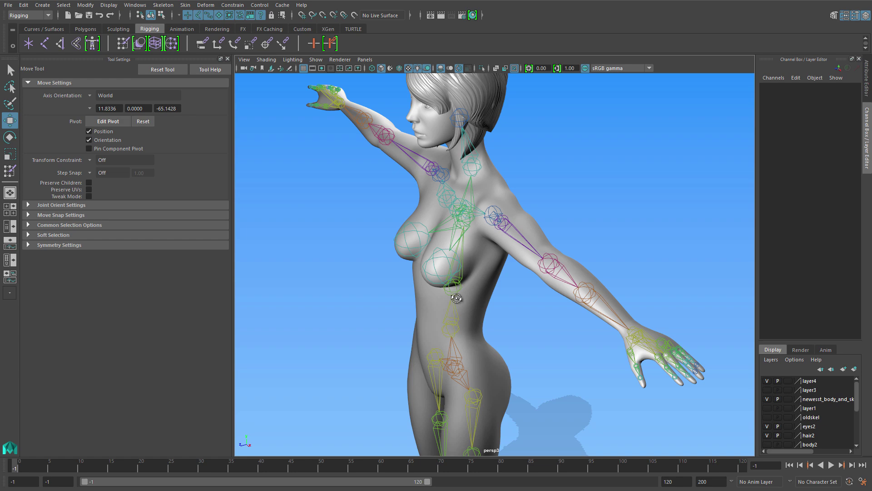
# Mirror new_body2's breast skin weights from the left side to the right.
pyautogui.hotkey('alt', 'v')
pyautogui.click(477, 214)
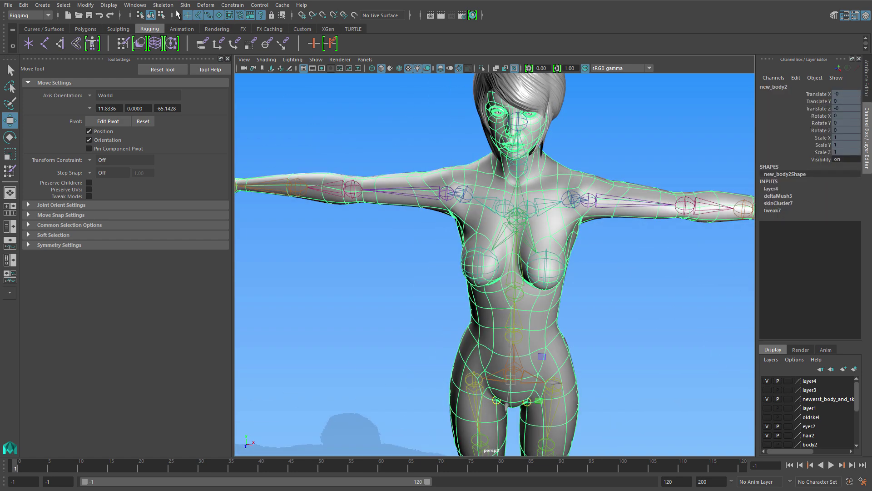
pyautogui.click(184, 7)
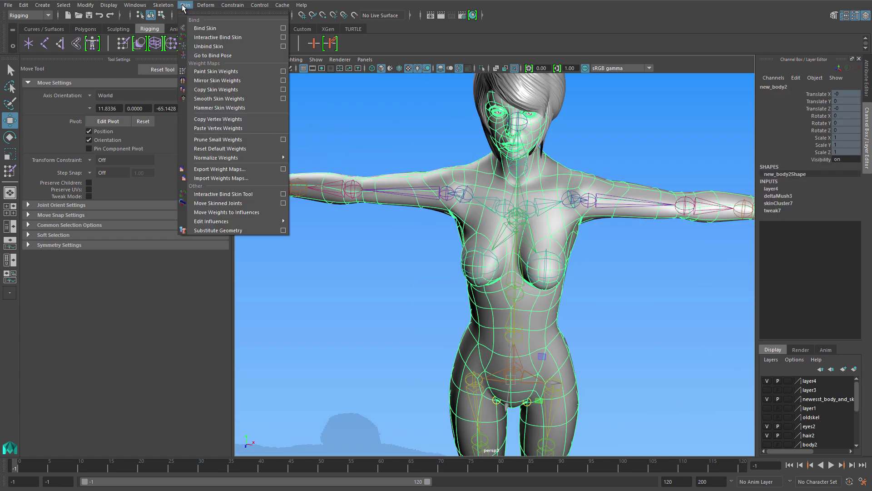
pyautogui.click(225, 80)
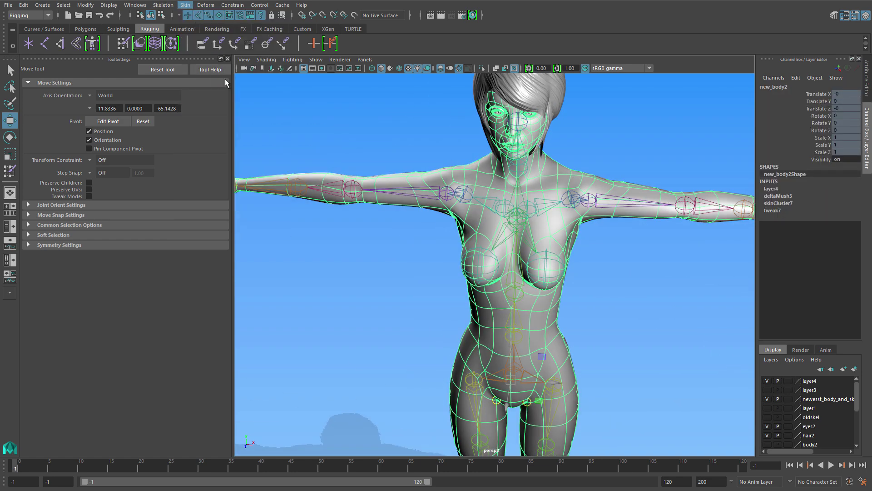
# Select and nudge l_breast, then add r_breast to the selection.
pyautogui.click(546, 259)
pyautogui.moveTo(546, 259)
pyautogui.keyDown('alt'); pyautogui.mouseDown()
pyautogui.moveTo(417, 260)
pyautogui.moveTo(519, 277)
pyautogui.mouseUp(); pyautogui.keyUp('alt')
pyautogui.scroll(2, 577, 292)
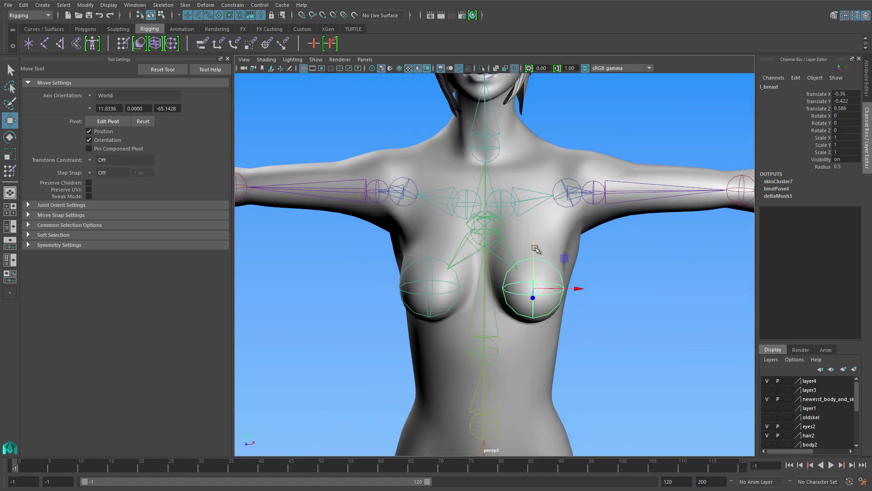
pyautogui.moveTo(576, 292)
pyautogui.mouseDown()
pyautogui.moveTo(584, 288)
pyautogui.moveTo(533, 391)
pyautogui.mouseUp()
pyautogui.click(392, 355)
pyautogui.click(228, 59)
pyautogui.scroll(-5, 399, 286)
pyautogui.press('q')
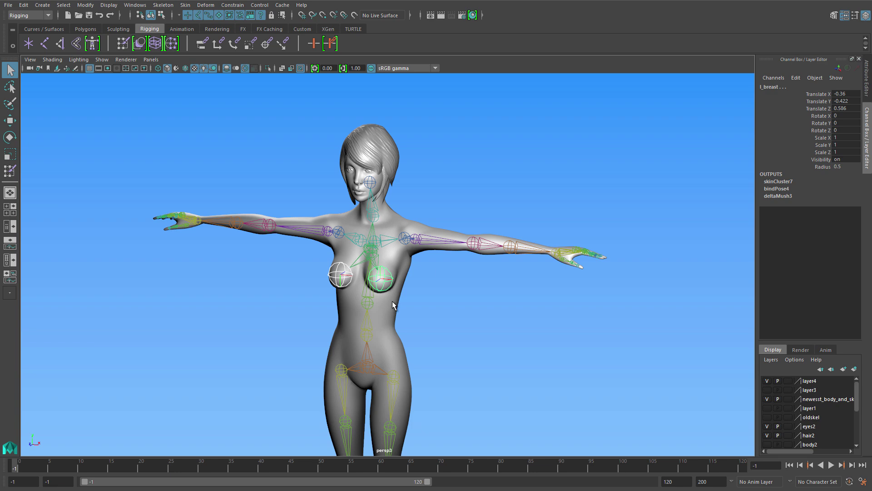
# Play the pose animation and nudge the breast joints while viewing the posed character closely.
pyautogui.keyDown('alt'); pyautogui.moveTo(392, 305); pyautogui.dragTo(315, 272); pyautogui.keyUp('alt')
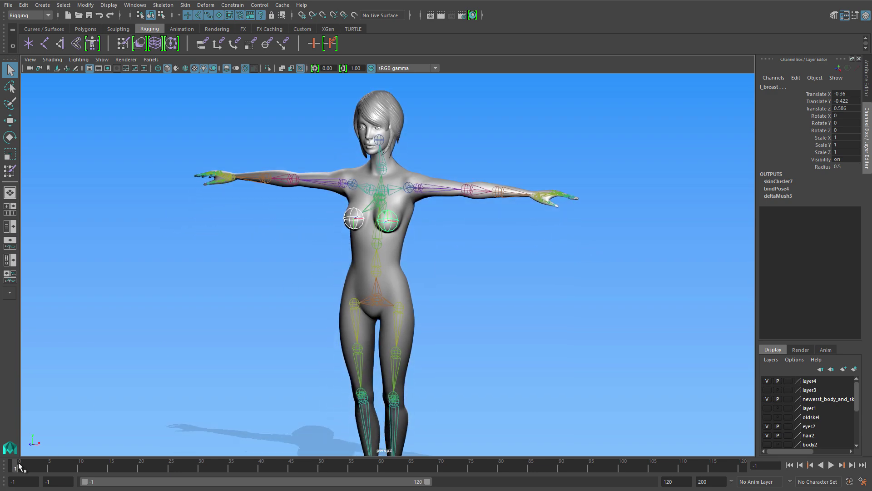
pyautogui.hotkey('alt', 'v')
pyautogui.moveTo(346, 297)
pyautogui.keyDown('alt'); pyautogui.mouseDown()
pyautogui.moveTo(262, 288)
pyautogui.moveTo(454, 312)
pyautogui.moveTo(370, 289)
pyautogui.mouseUp(); pyautogui.keyUp('alt')
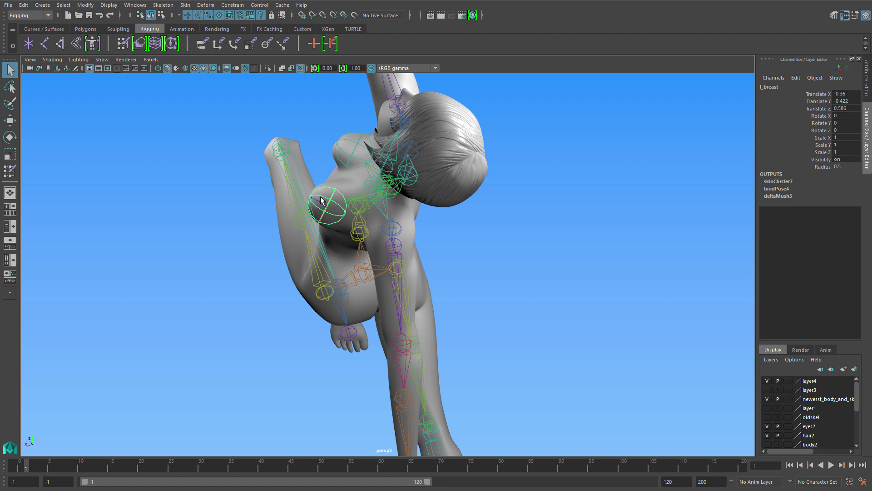
pyautogui.press('w')
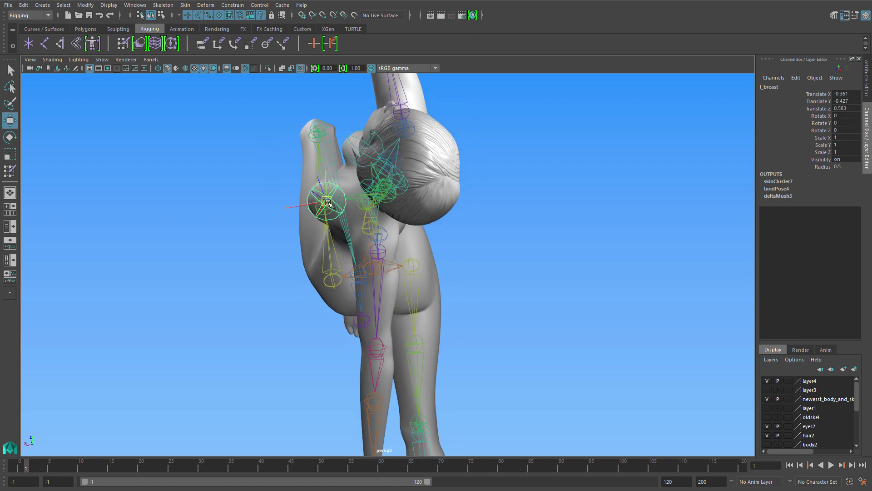
pyautogui.moveTo(327, 215)
pyautogui.keyDown('alt'); pyautogui.mouseDown()
pyautogui.moveTo(506, 214)
pyautogui.moveTo(429, 231)
pyautogui.moveTo(379, 266)
pyautogui.mouseUp(); pyautogui.keyUp('alt')
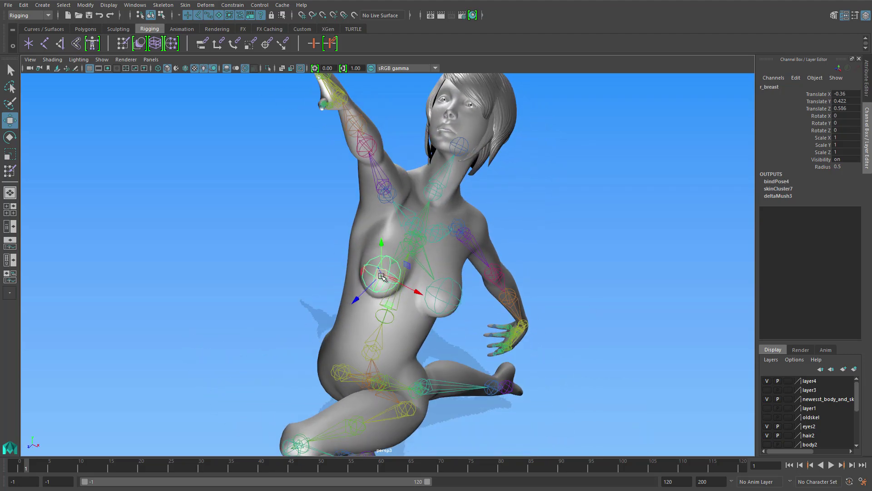
pyautogui.keyDown('alt'); pyautogui.moveTo(383, 269); pyautogui.dragTo(407, 274); pyautogui.keyUp('alt')
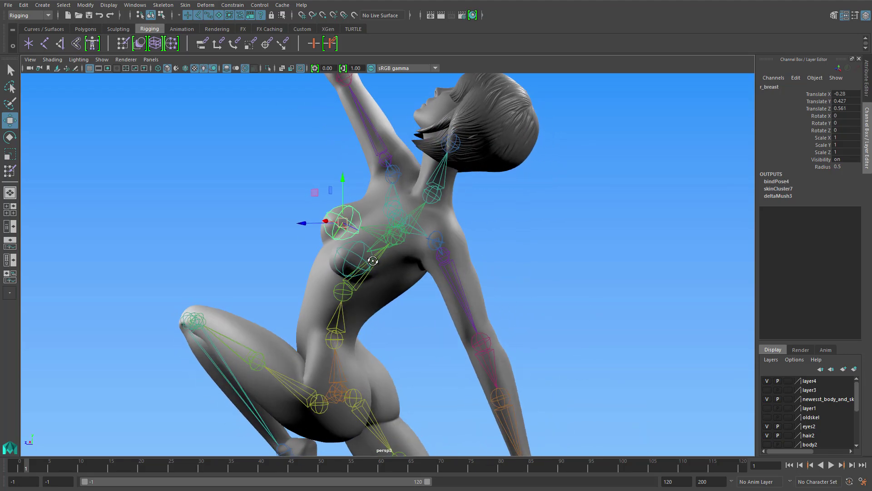